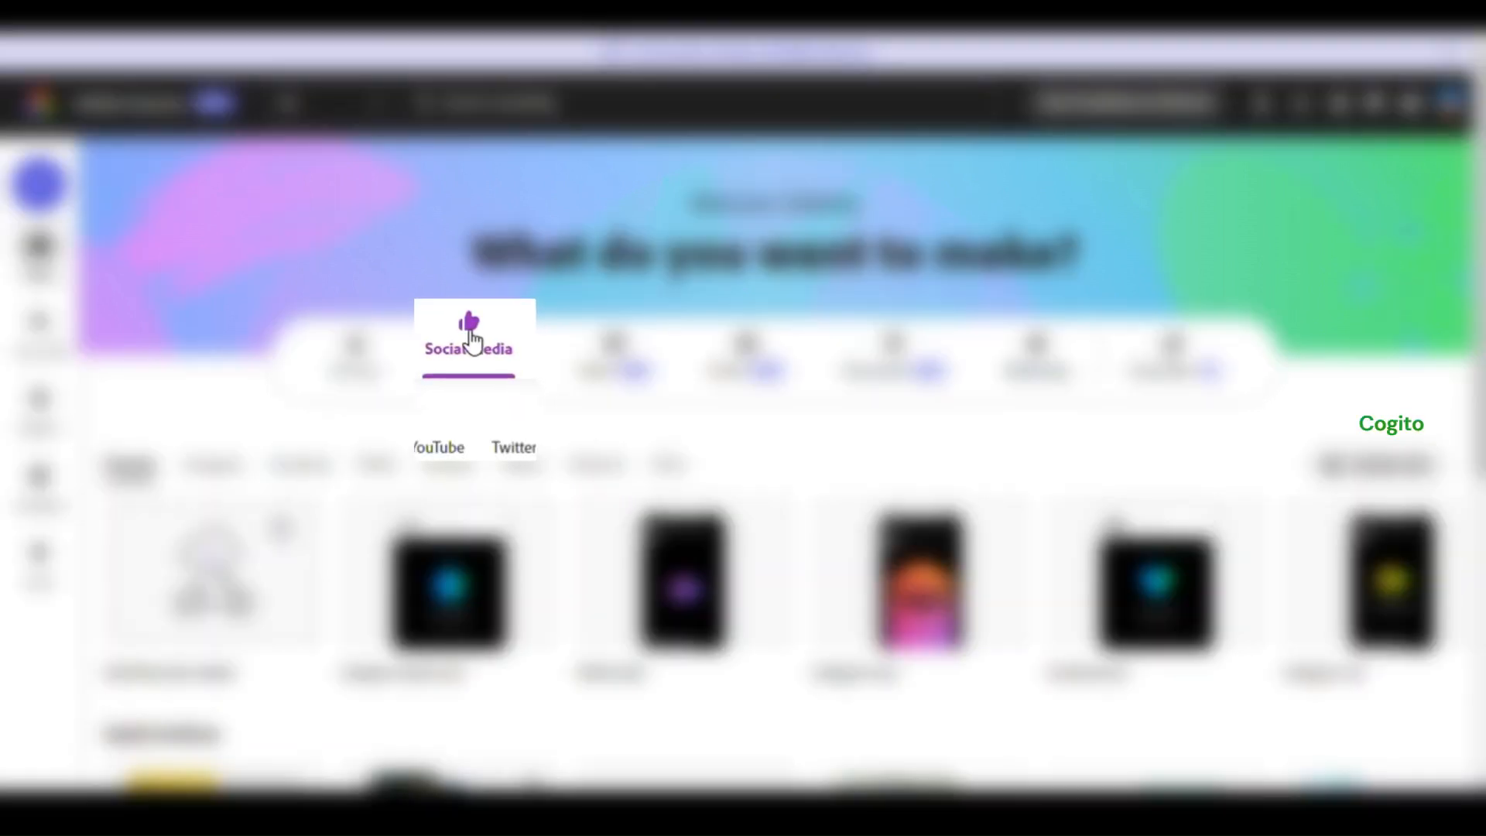
Create a new Instagram square post from scratch
mouse_move(447, 558)
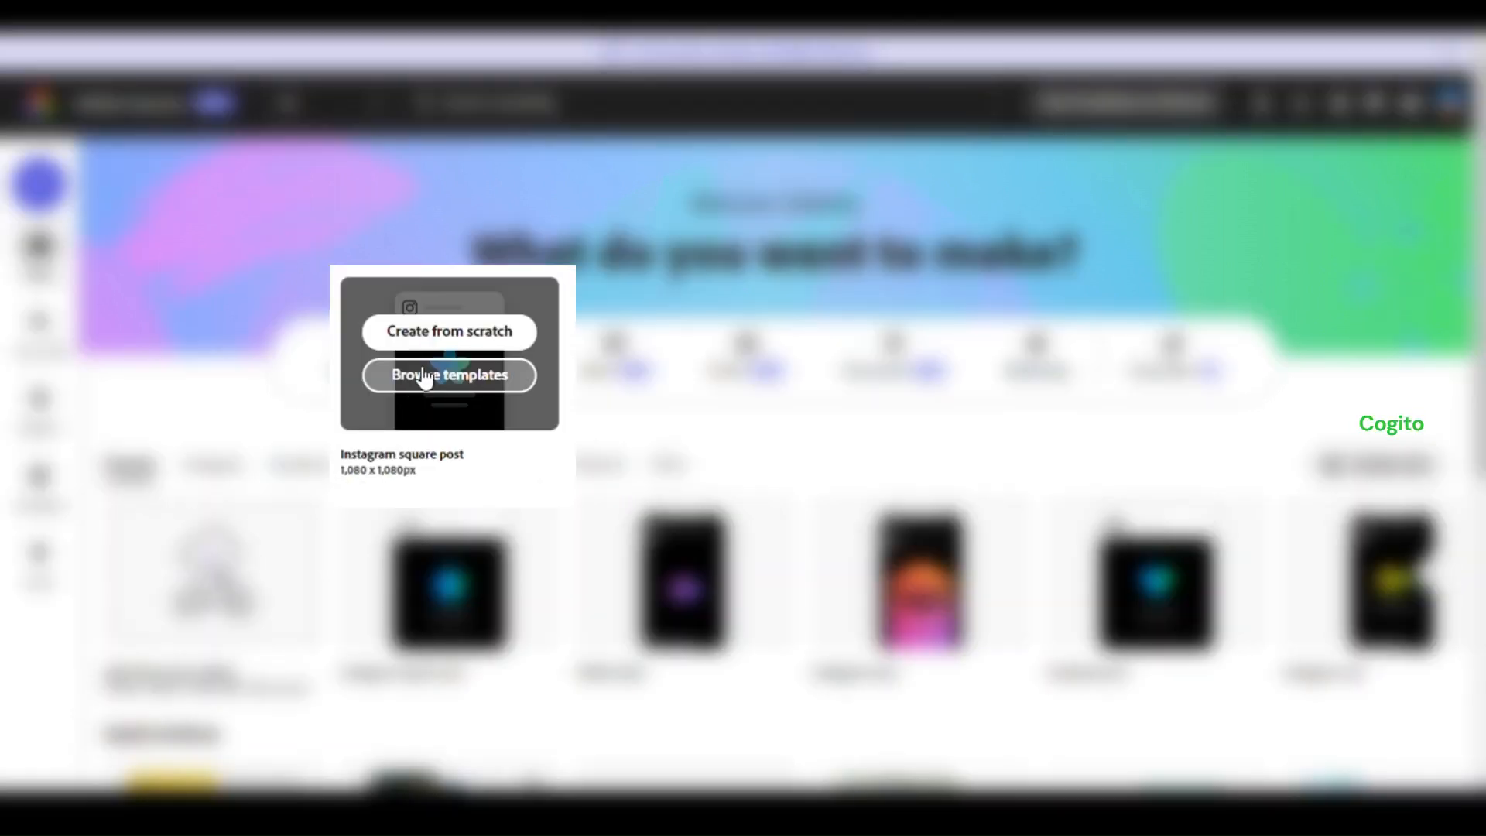
scroll(446, 340, "down", 3)
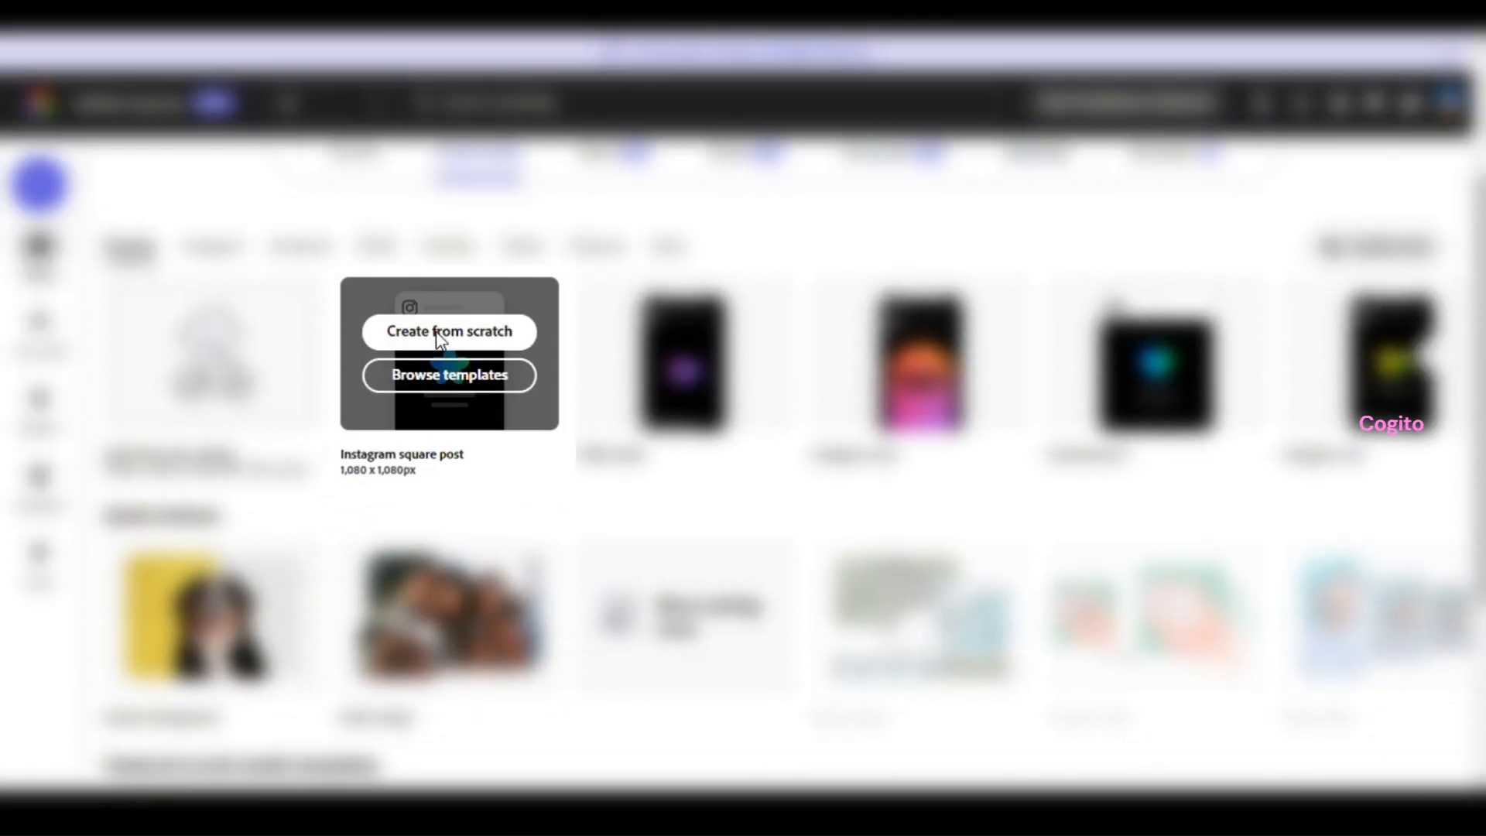
left_click(438, 333)
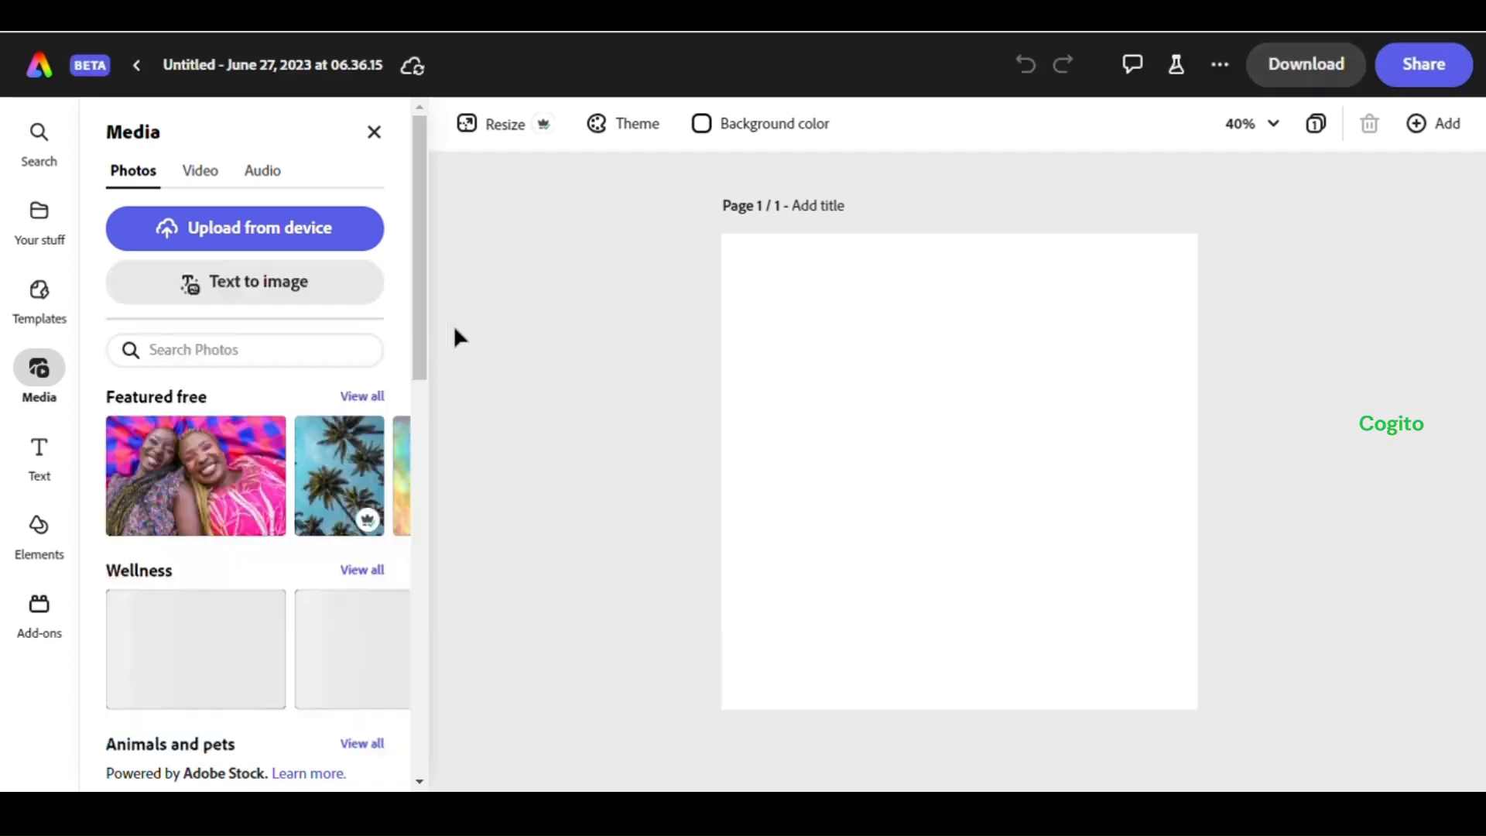
Add a square Text to image placeholder and paste the prompt 'Background: Alien planet shrouded in darkness.'
left_click(268, 300)
left_click(259, 286)
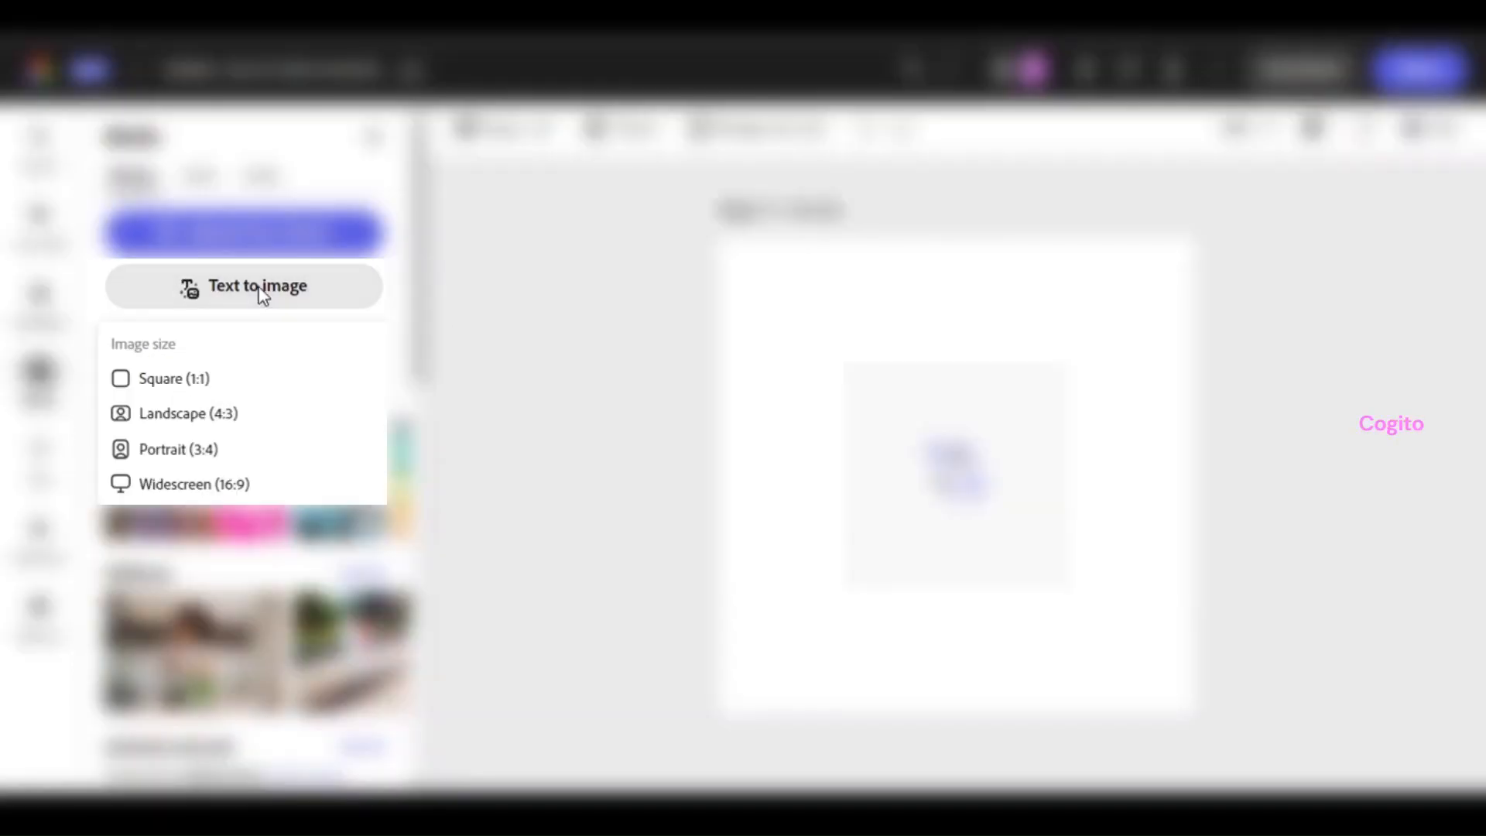
left_click(234, 381)
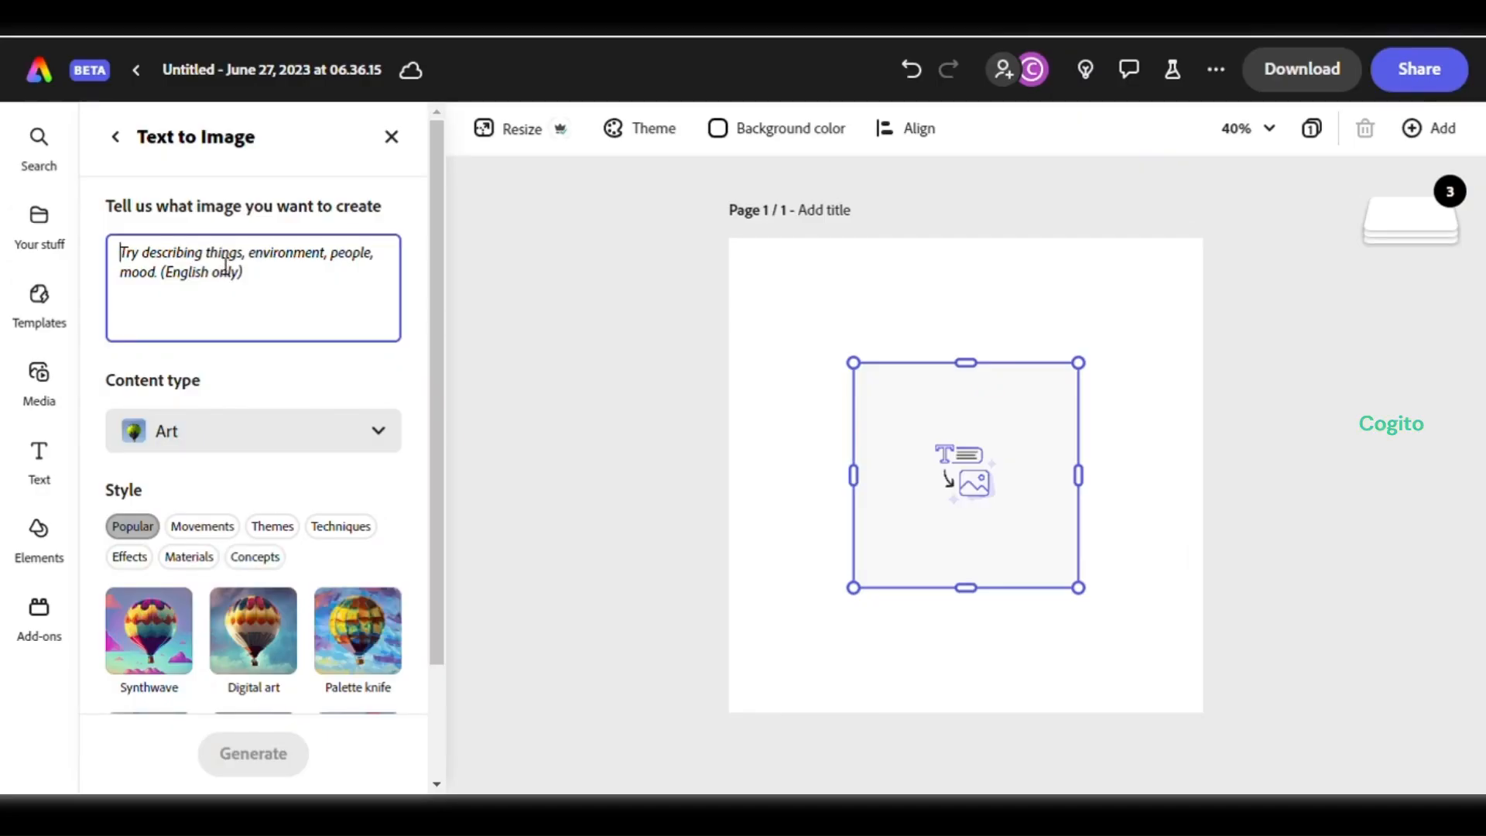
type("Background: Alien planet shrouded in darkness.")
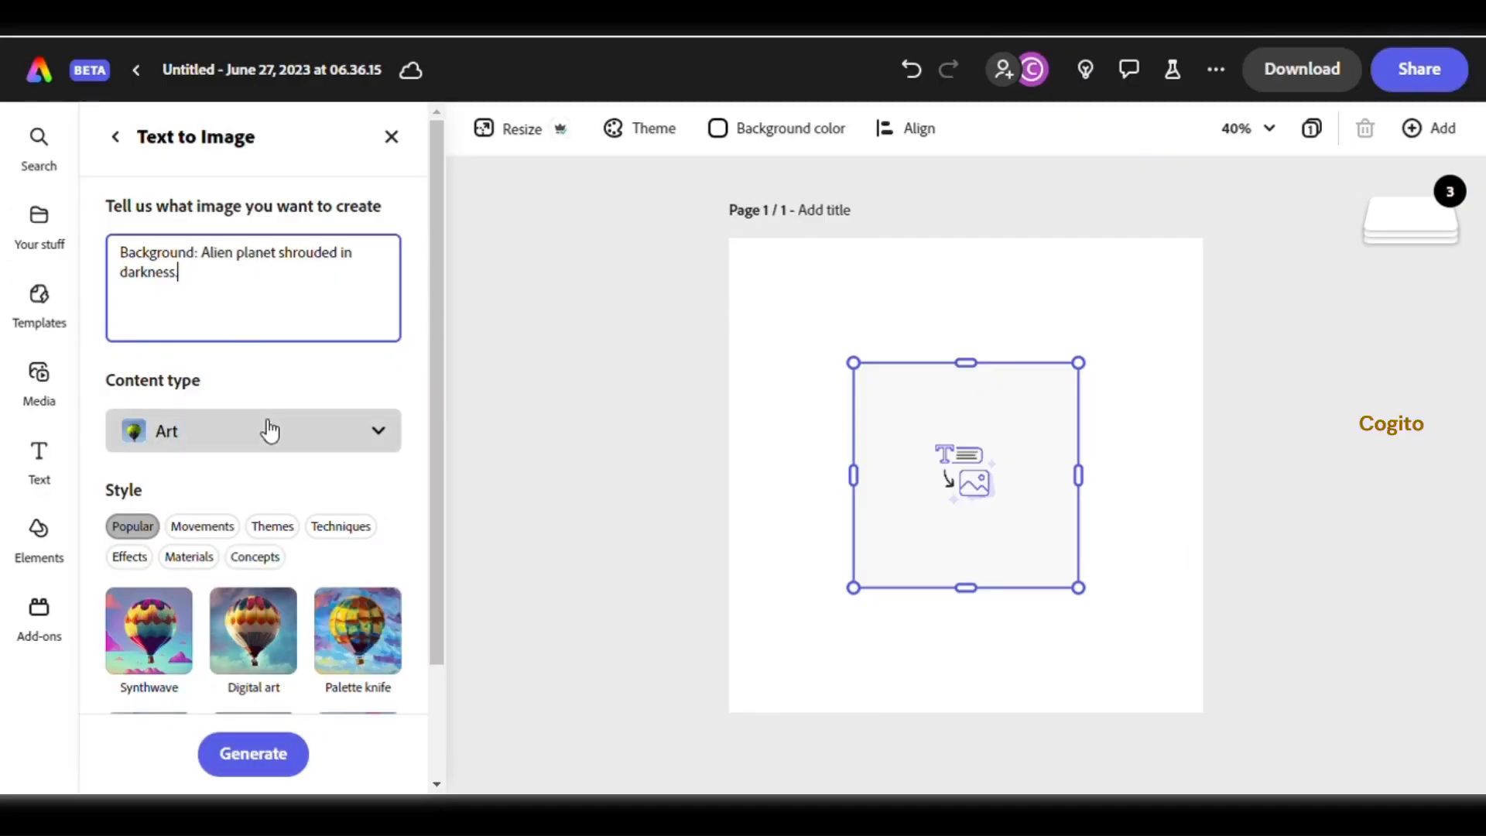
Set the content type to Photo and generate the image
left_click(375, 438)
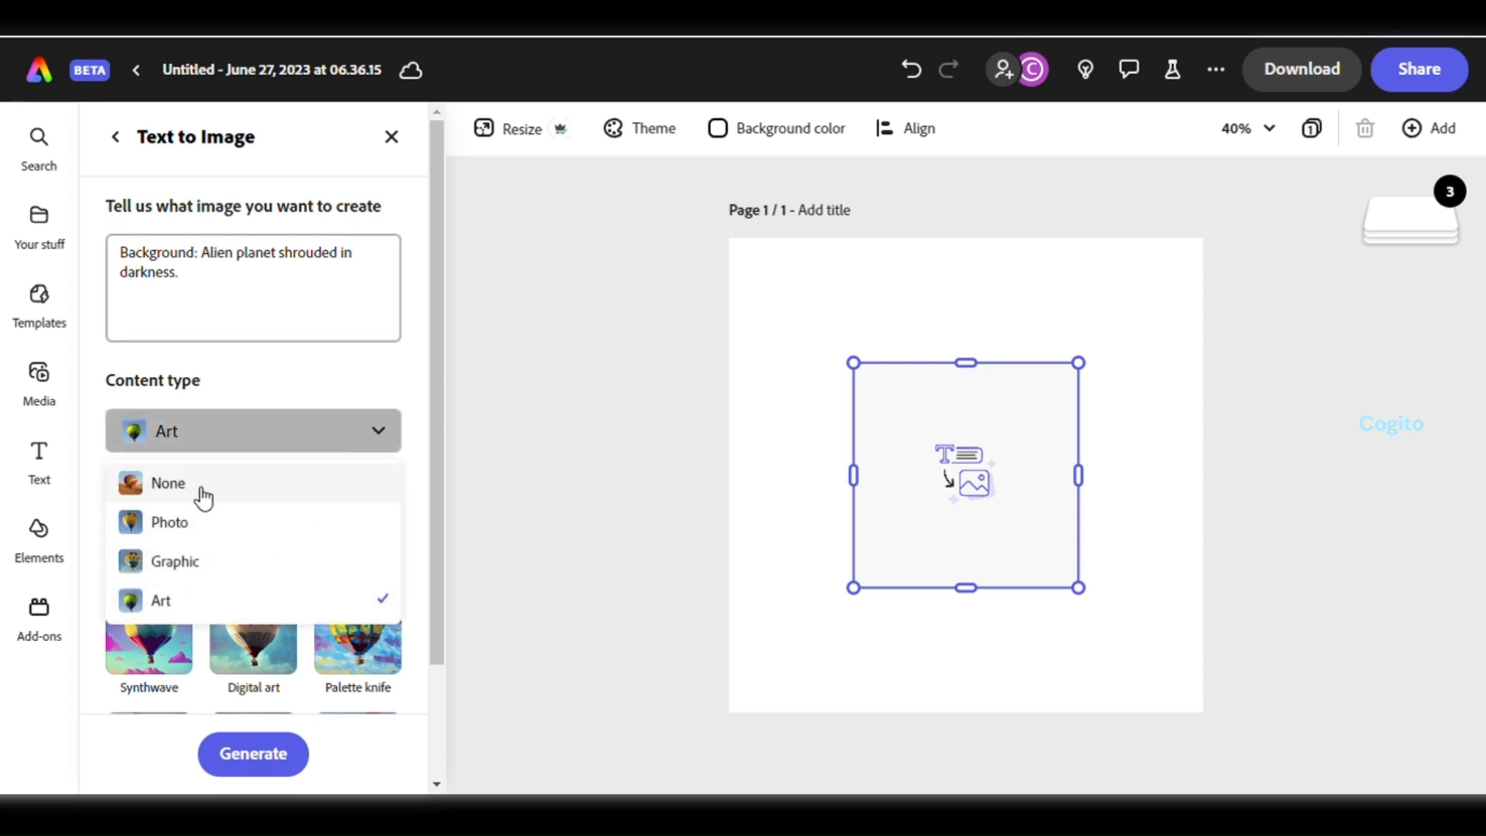
left_click(205, 532)
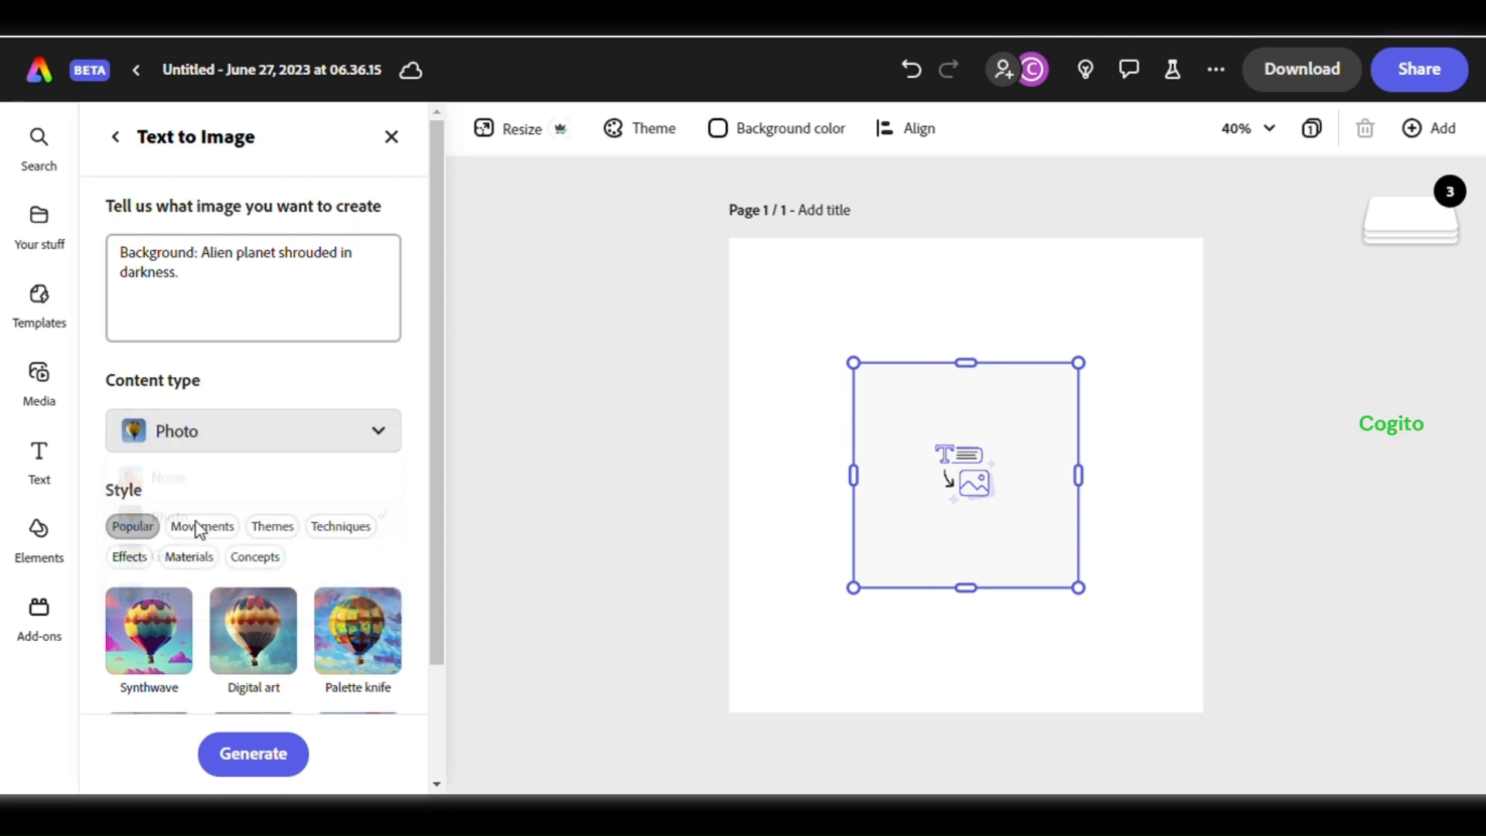
scroll(263, 367, "down", 2)
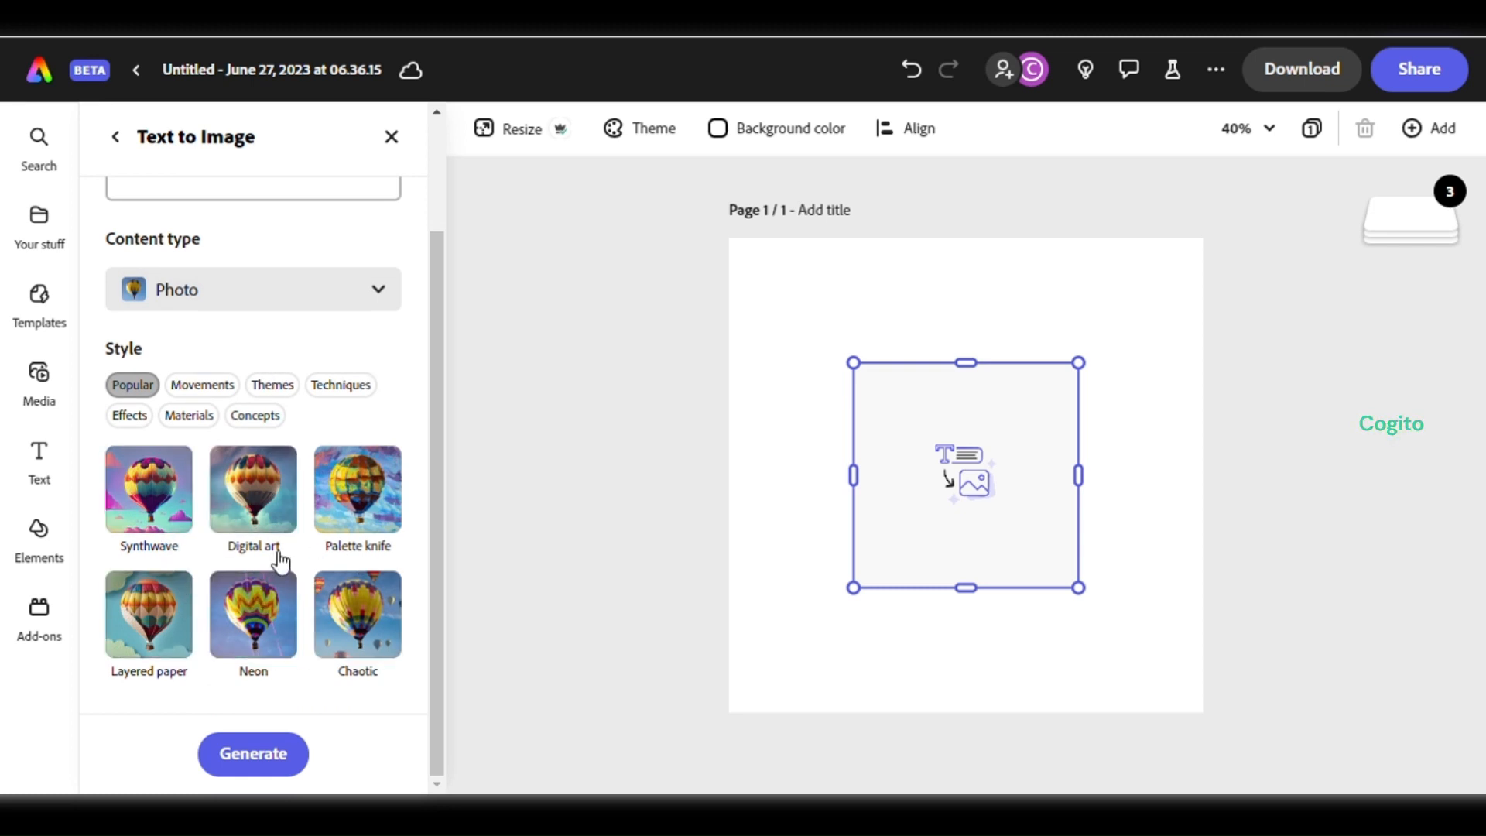
left_click(268, 763)
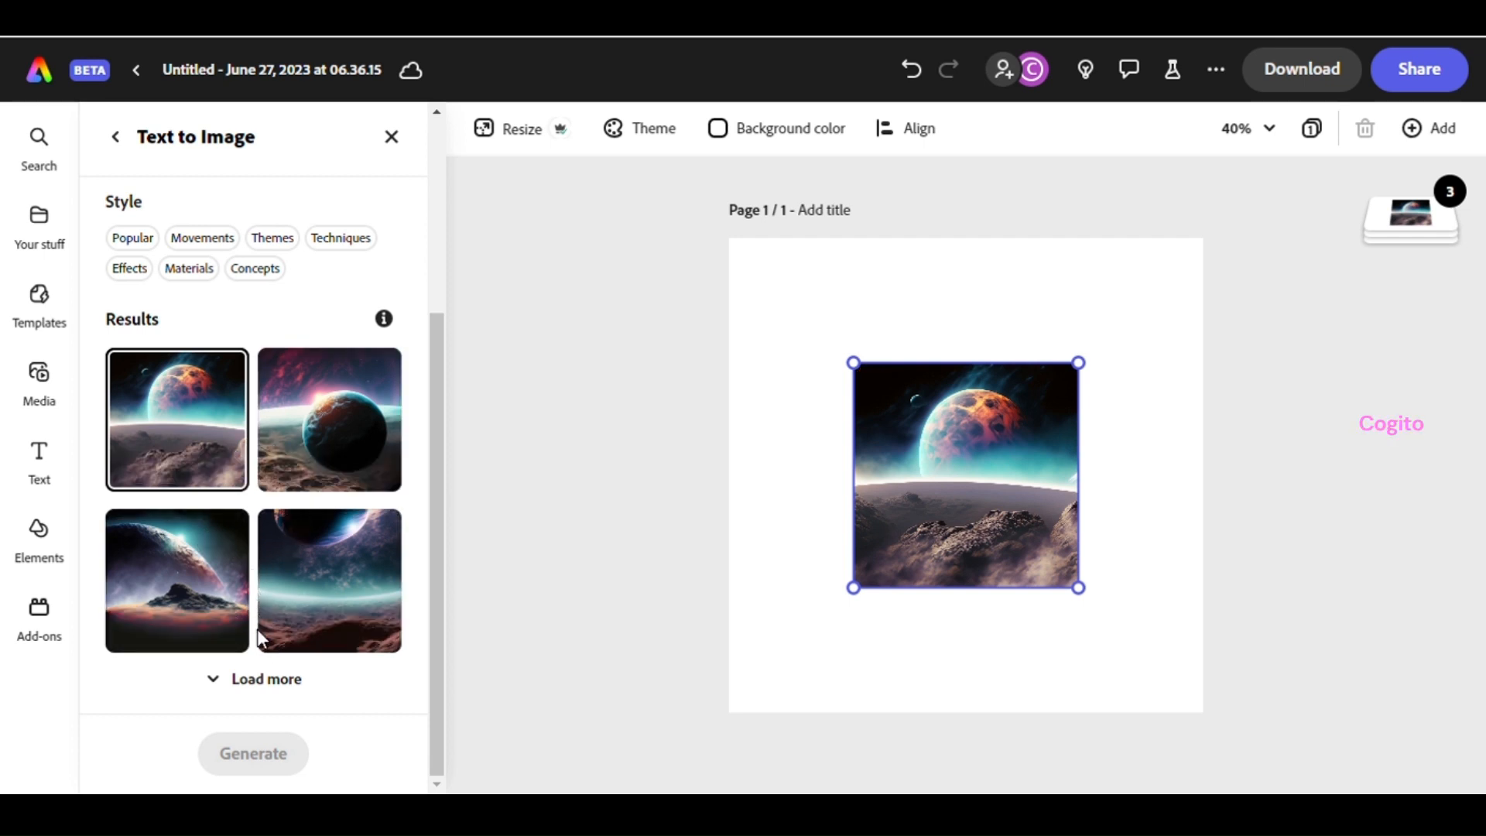
Load more generated results and compare the planet images on the canvas
left_click(264, 681)
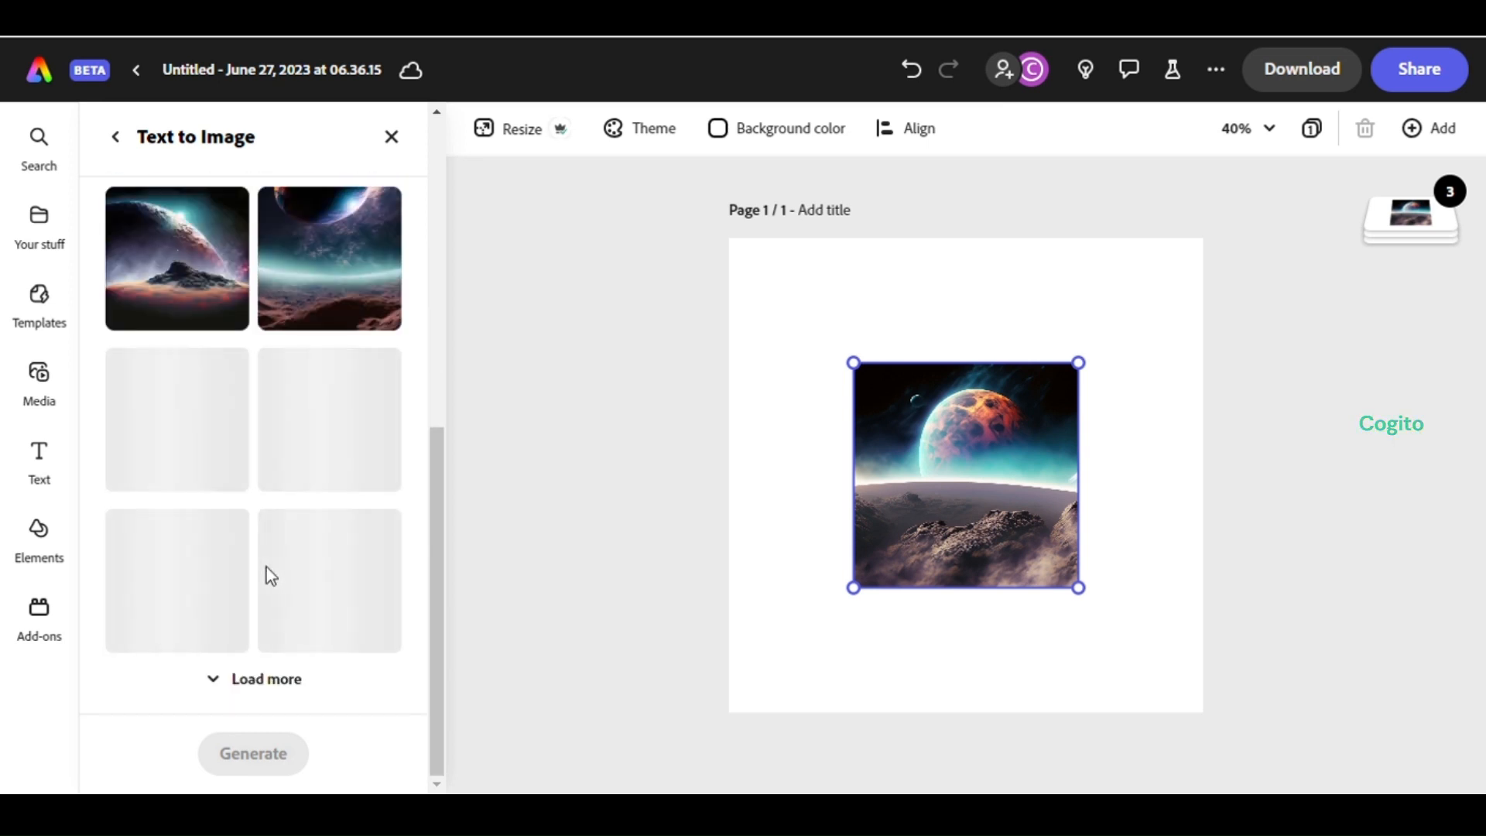
left_click(182, 590)
left_click(193, 433)
left_click(318, 434)
scroll(240, 457, "up", 4)
left_click(219, 459)
scroll(217, 485, "down", 1)
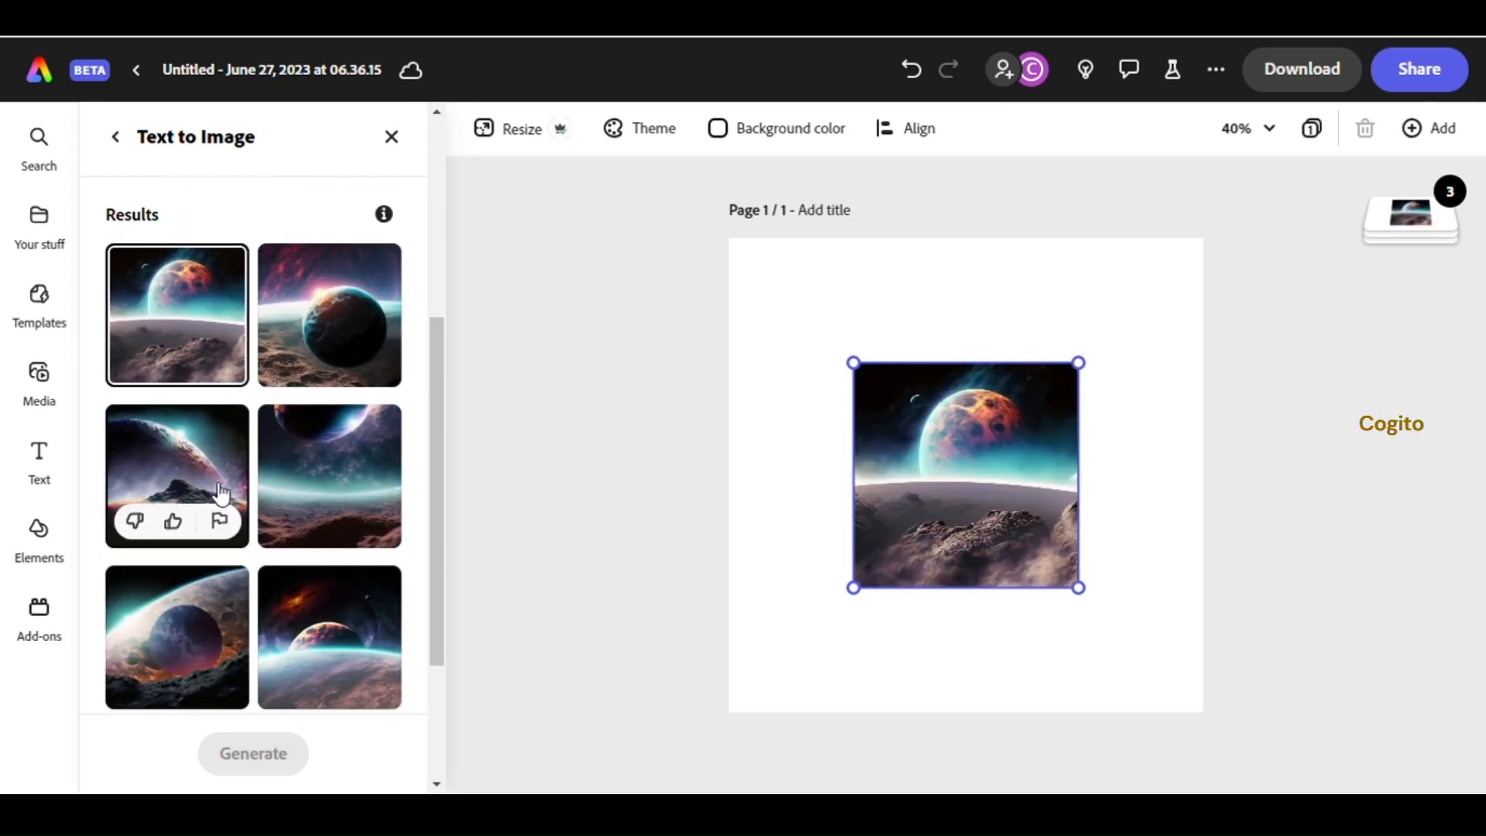
Choose the image with the red planet above rocky ground and leave the Text to Image panel
left_click(303, 350)
left_click(288, 480)
left_click(220, 476)
left_click(319, 468)
scroll(320, 467, "down", 3)
left_click(310, 437)
left_click(192, 433)
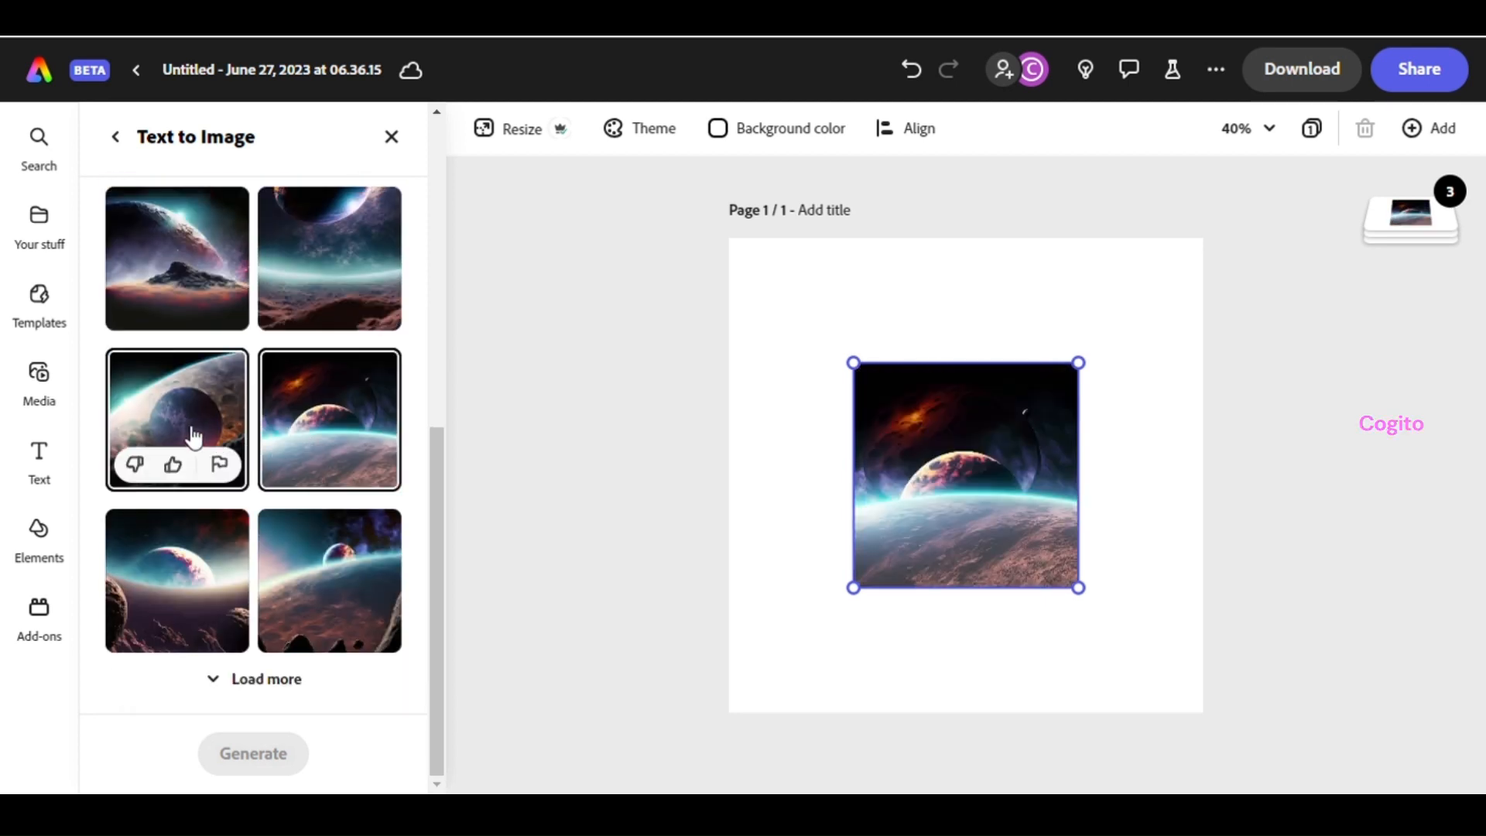
left_click(289, 564)
left_click(189, 570)
left_click(116, 138)
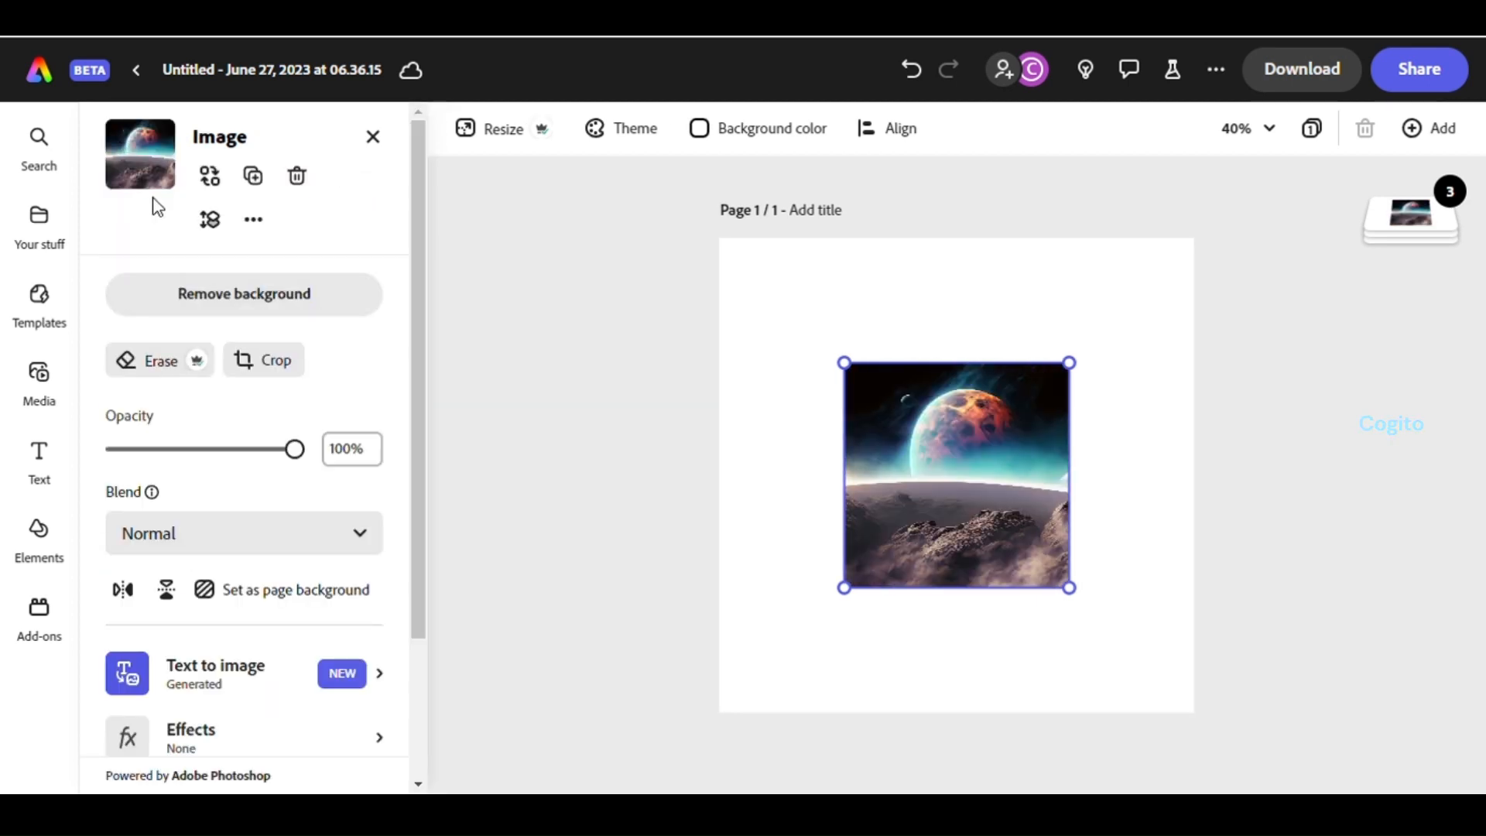
Set the planet image as the page background
scroll(258, 571, "down", 3)
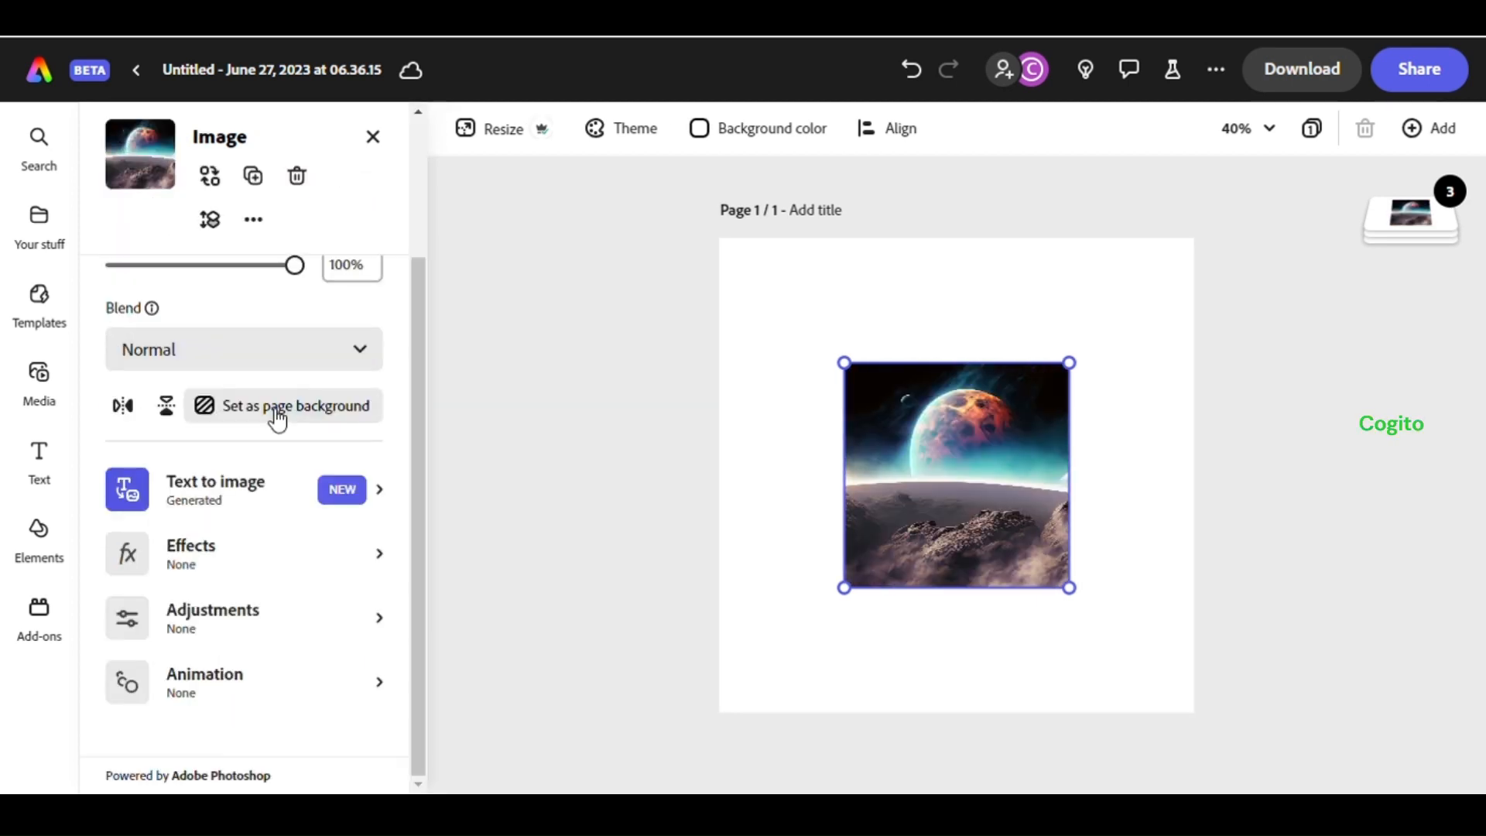
left_click(275, 415)
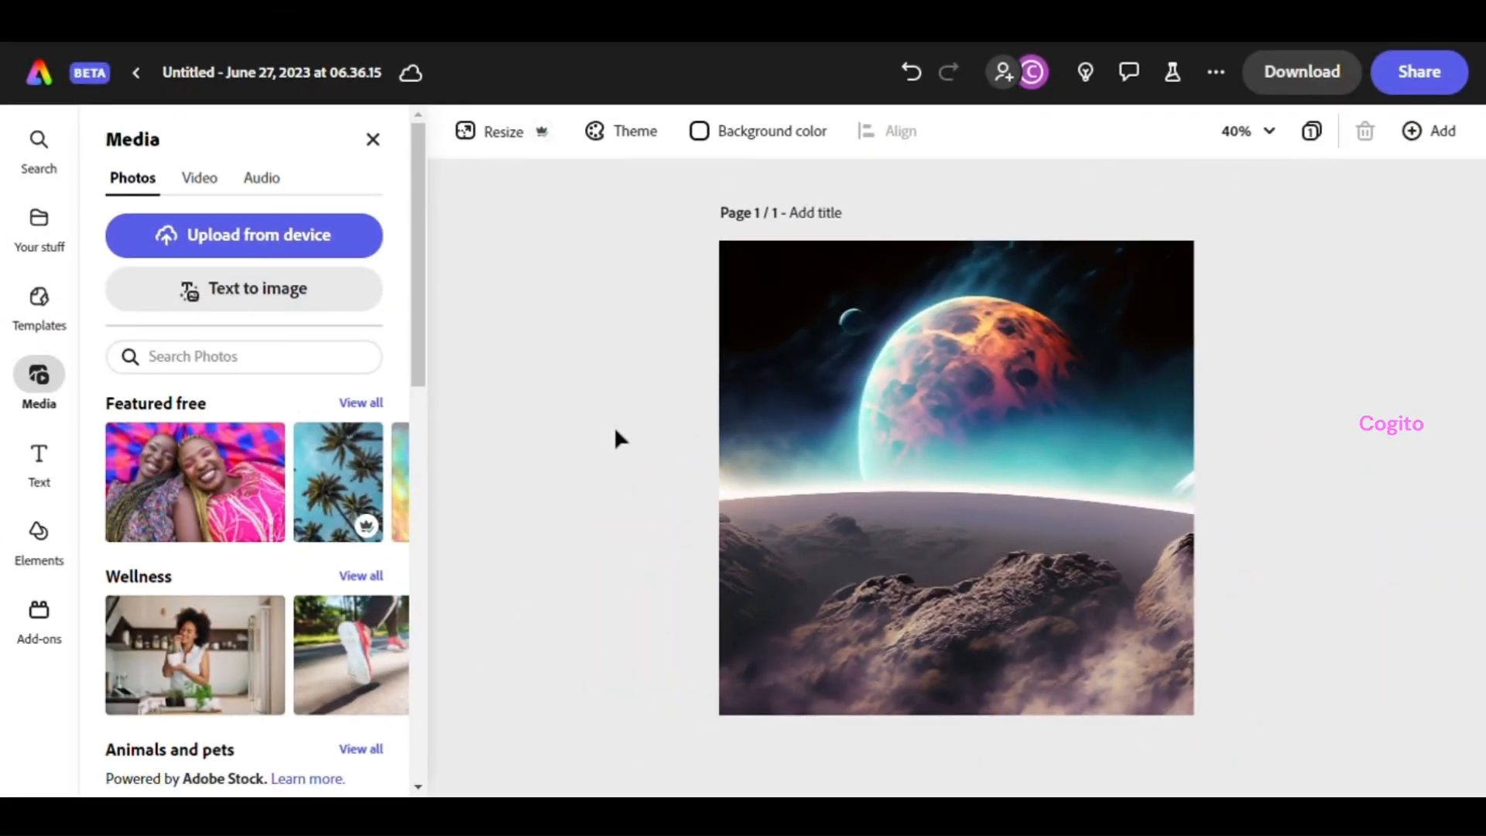
Add another square Text to image placeholder with the prompt 'Football shoes with a futuristic design'
left_click(304, 305)
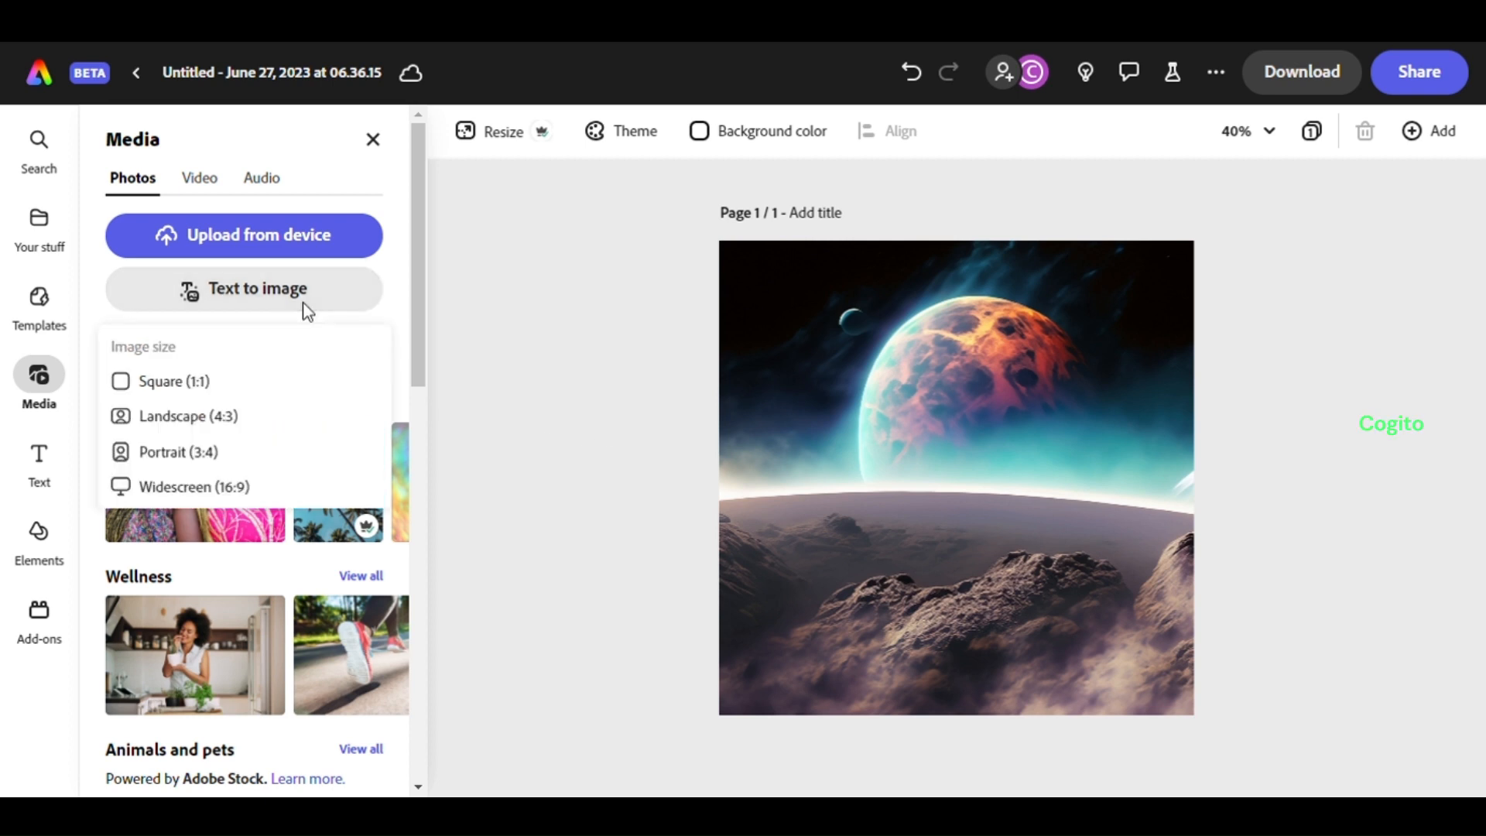
left_click(246, 384)
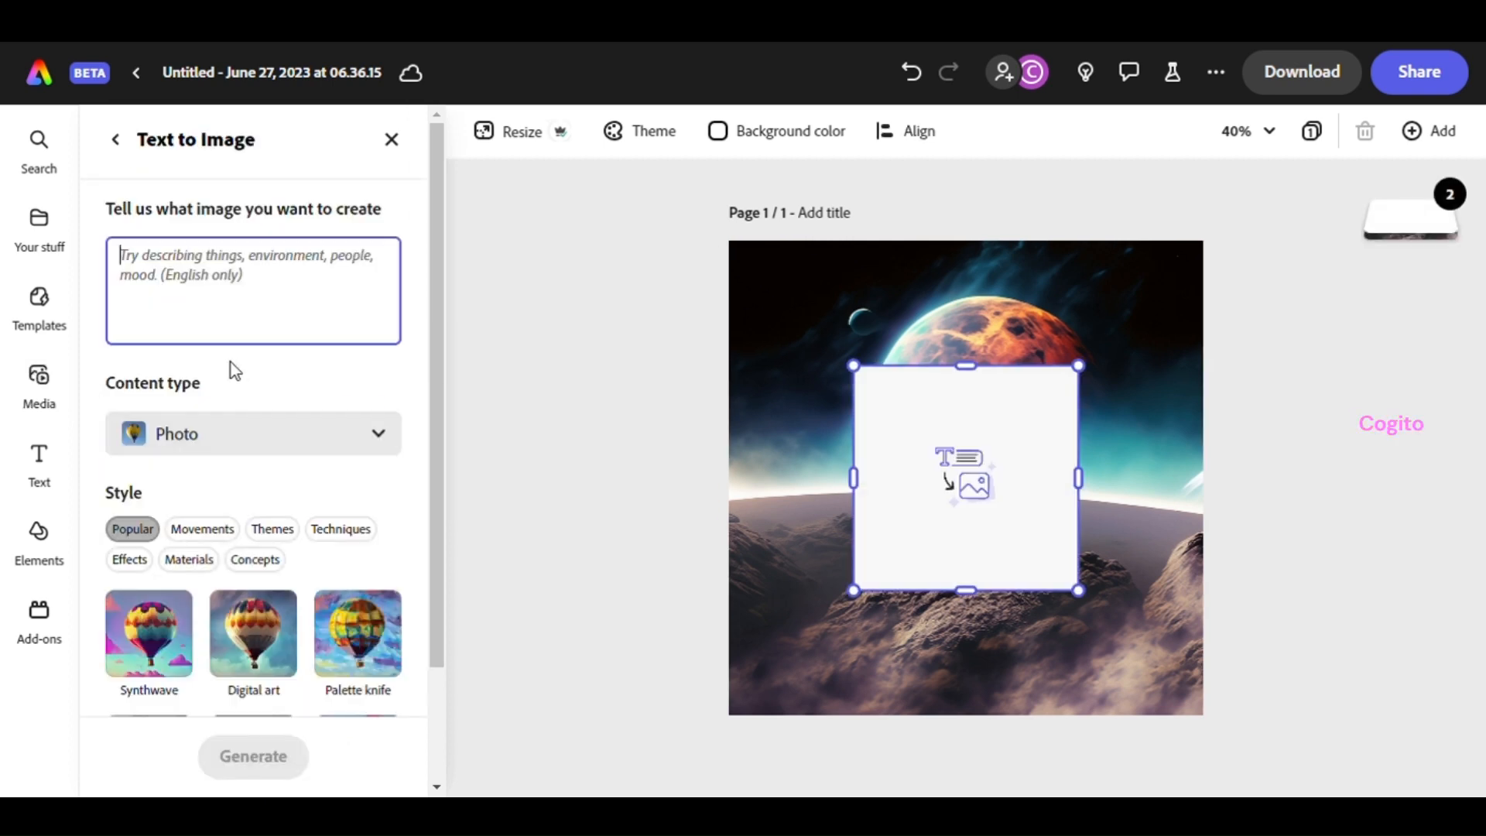
type("Football shoes with a futuristic design")
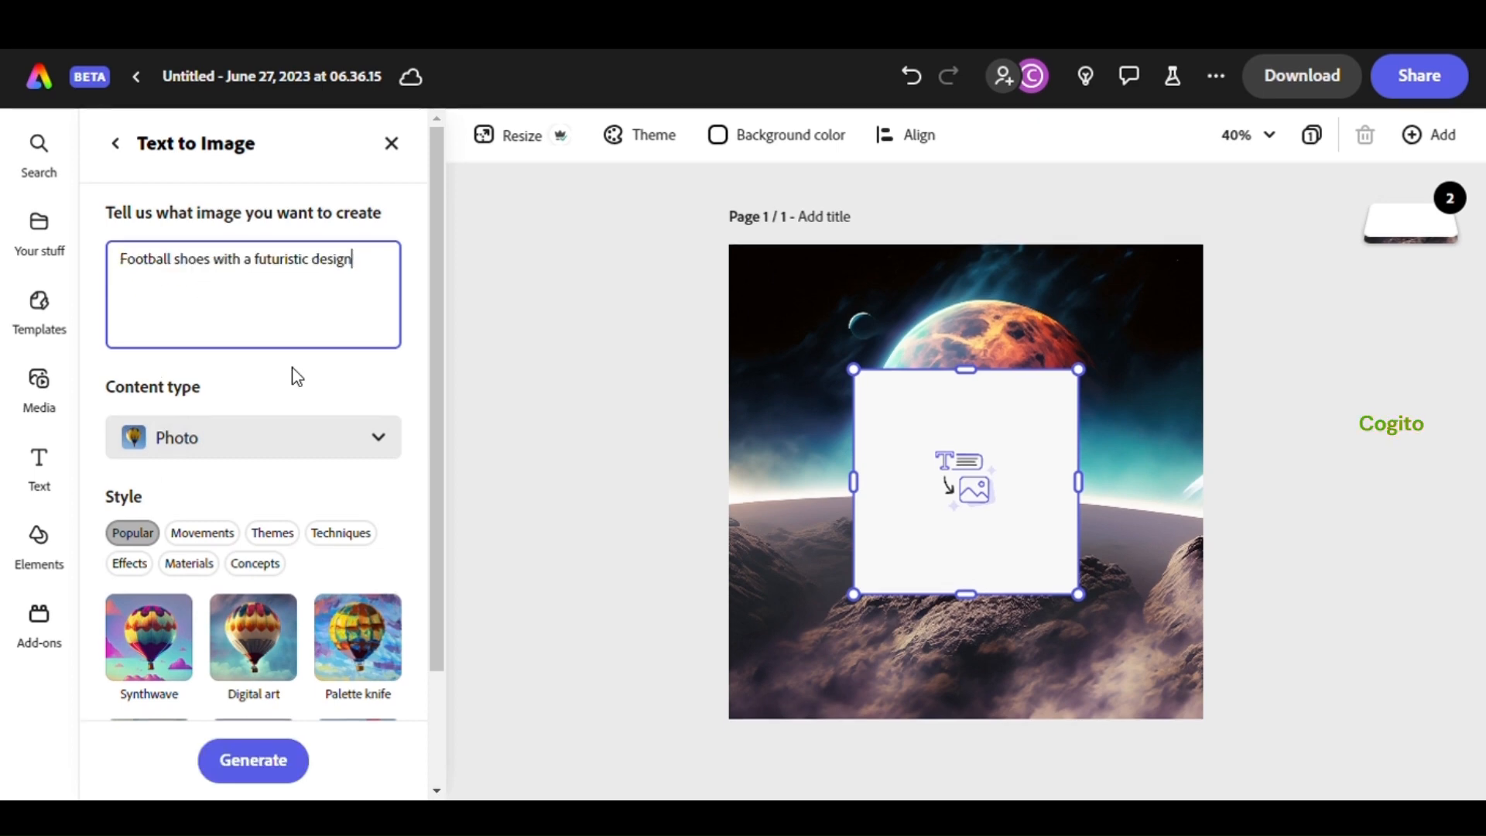
Generate the Photo-type shoe images and pick the white shoe with blue accents
left_click(379, 436)
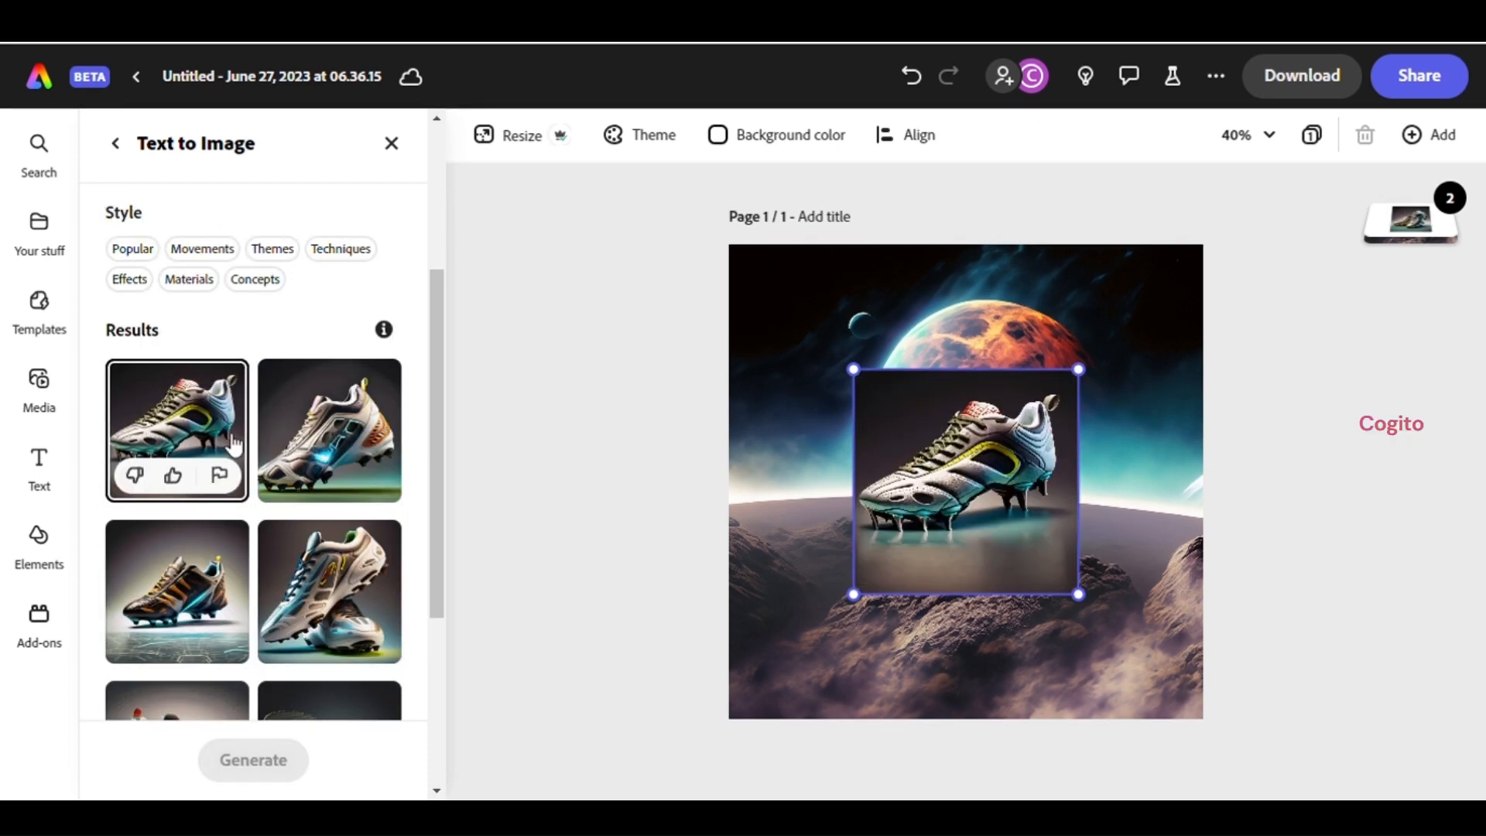
left_click(329, 433)
scroll(332, 433, "down", 3)
left_click(337, 430)
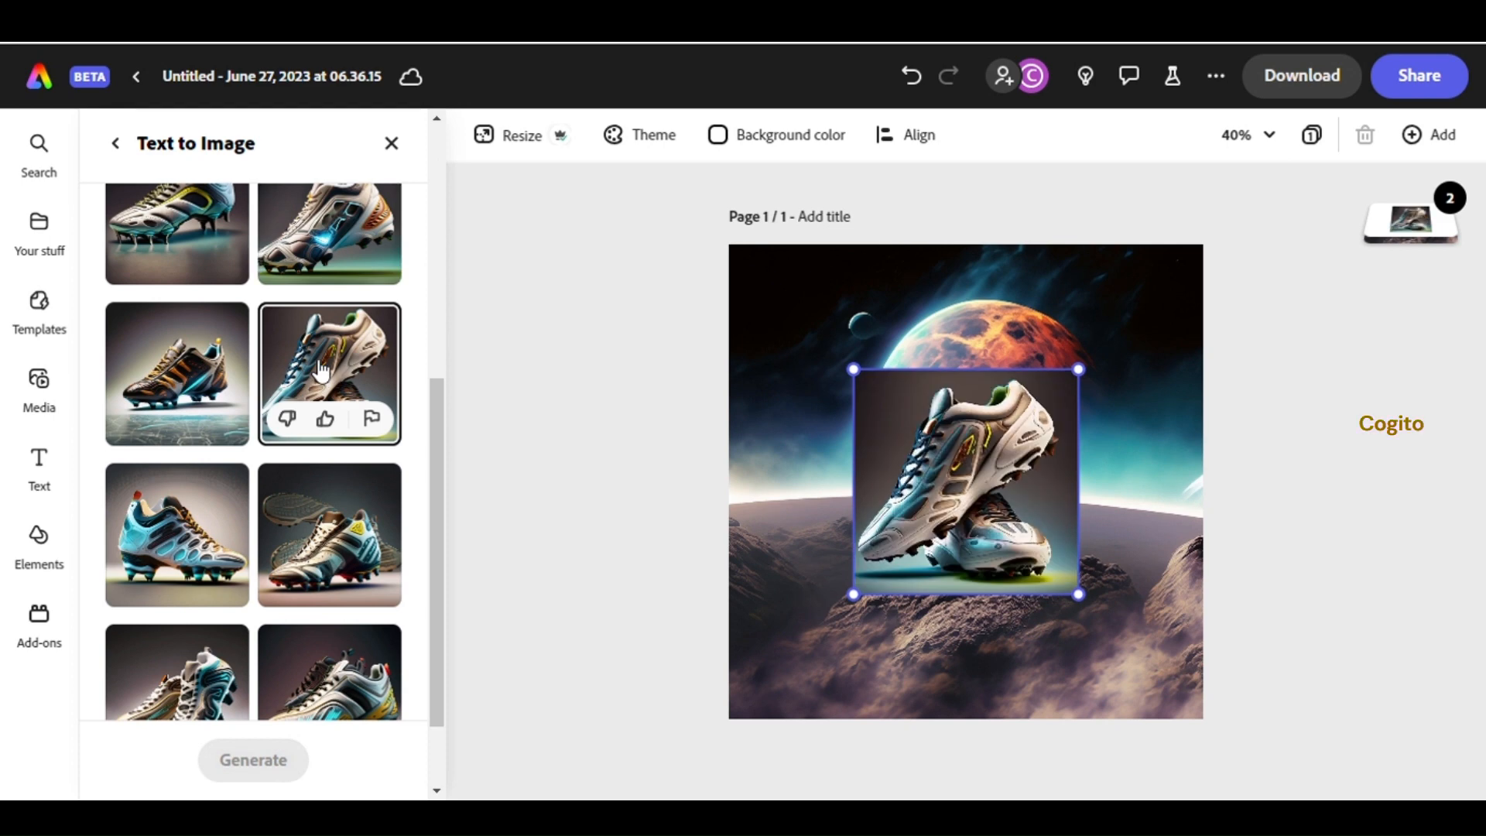
scroll(343, 480, "down", 2)
scroll(232, 348, "up", 5)
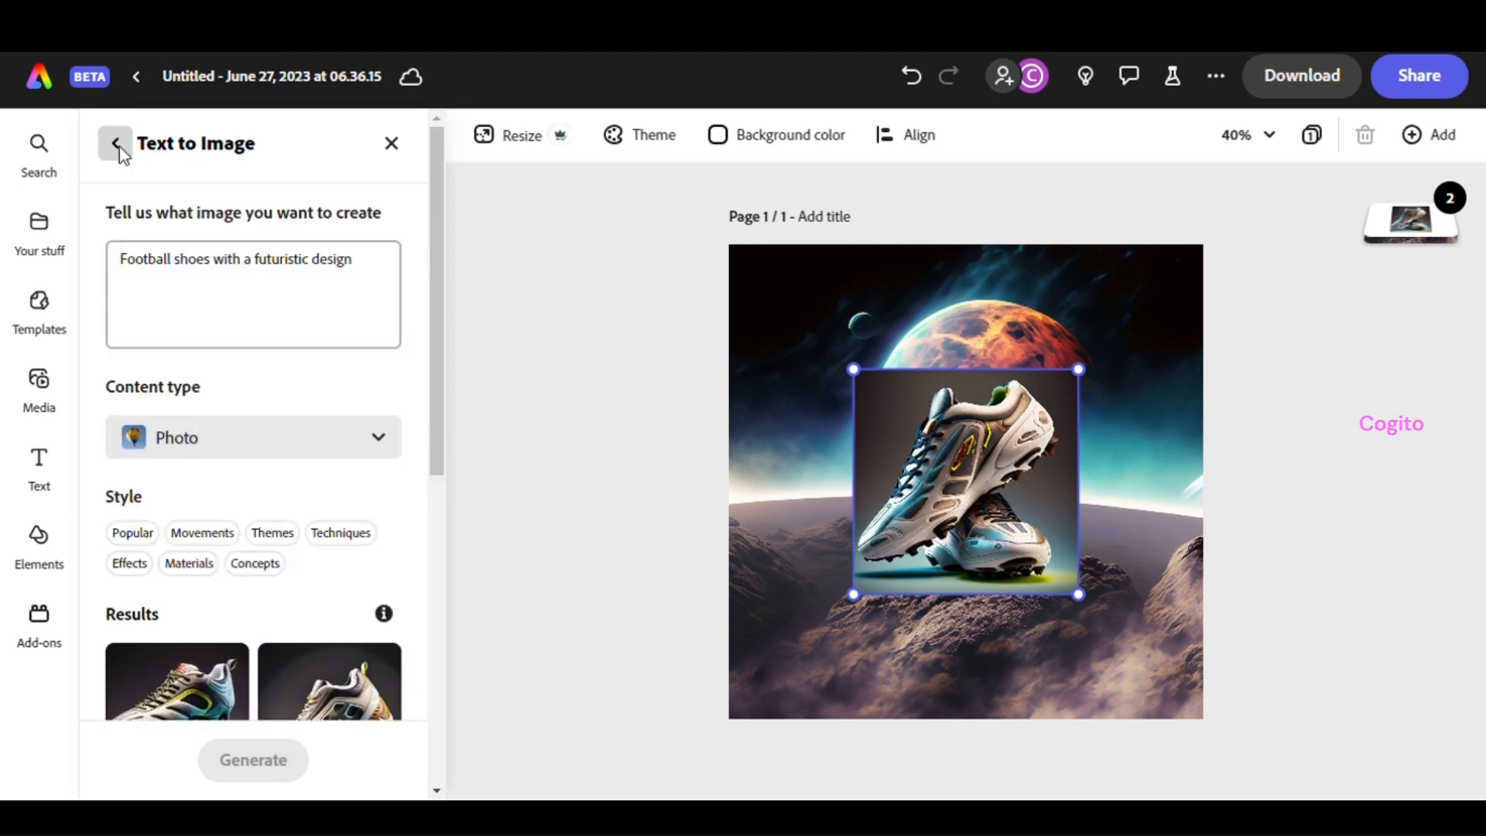
Remove the background from the shoe image
left_click(119, 146)
left_click(243, 300)
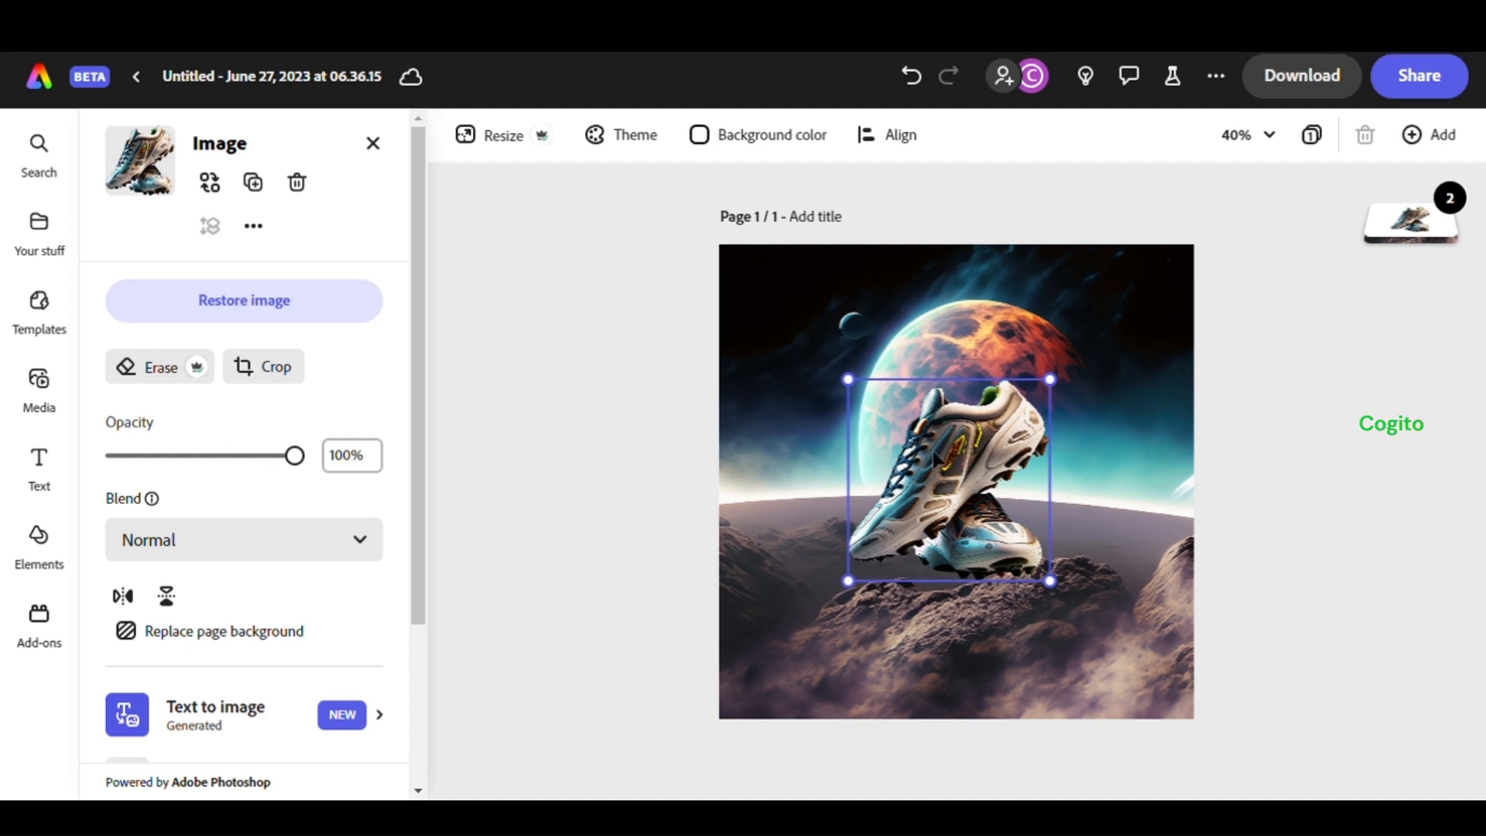
Open Effects for the shoe and try the Darken and several duotone effects
scroll(306, 387, "down", 3)
left_click(375, 560)
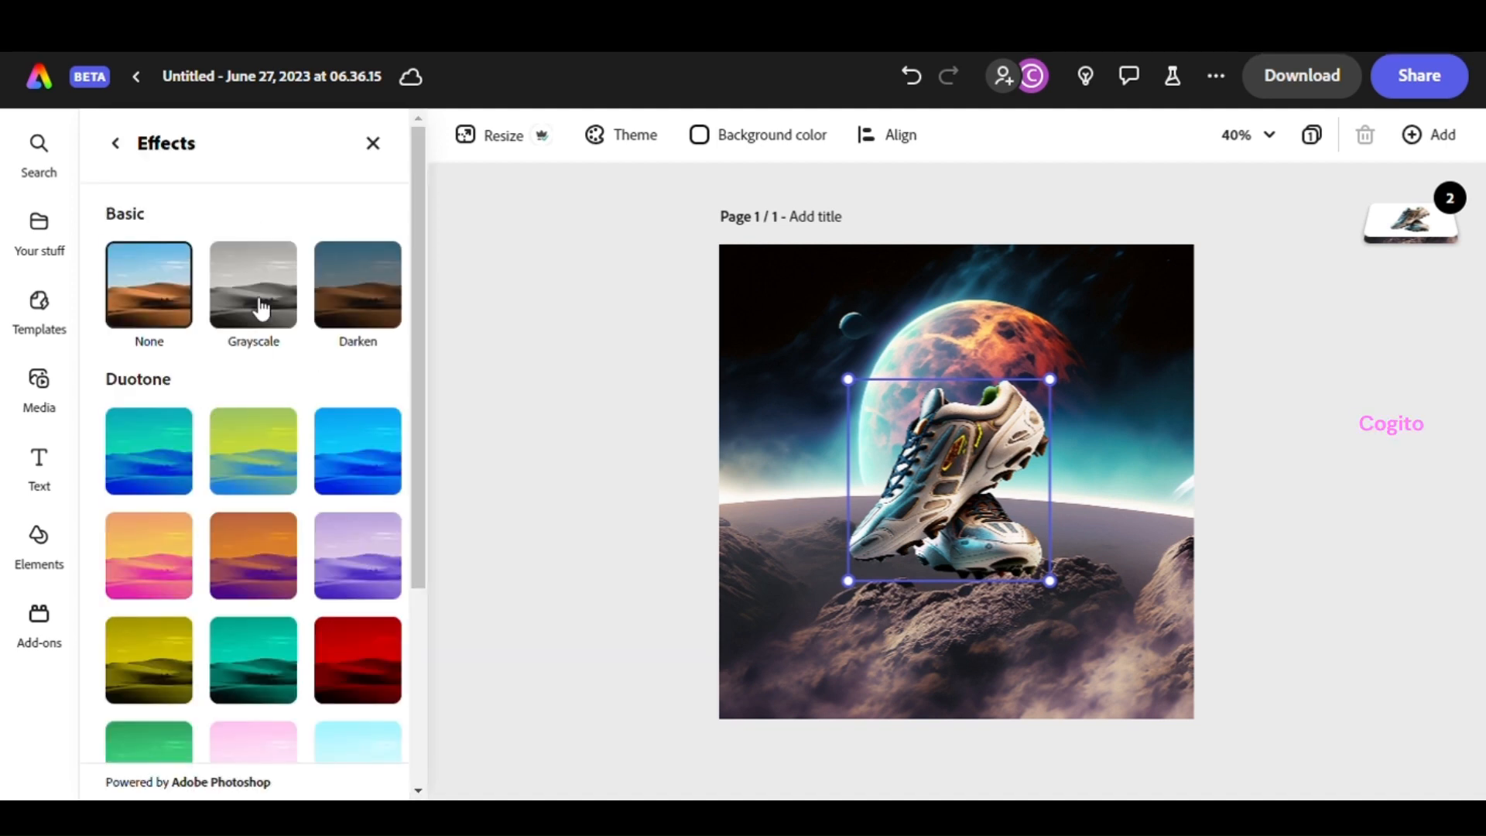
left_click(356, 285)
left_click(355, 453)
left_click(186, 455)
scroll(209, 461, "down", 1)
left_click(252, 449)
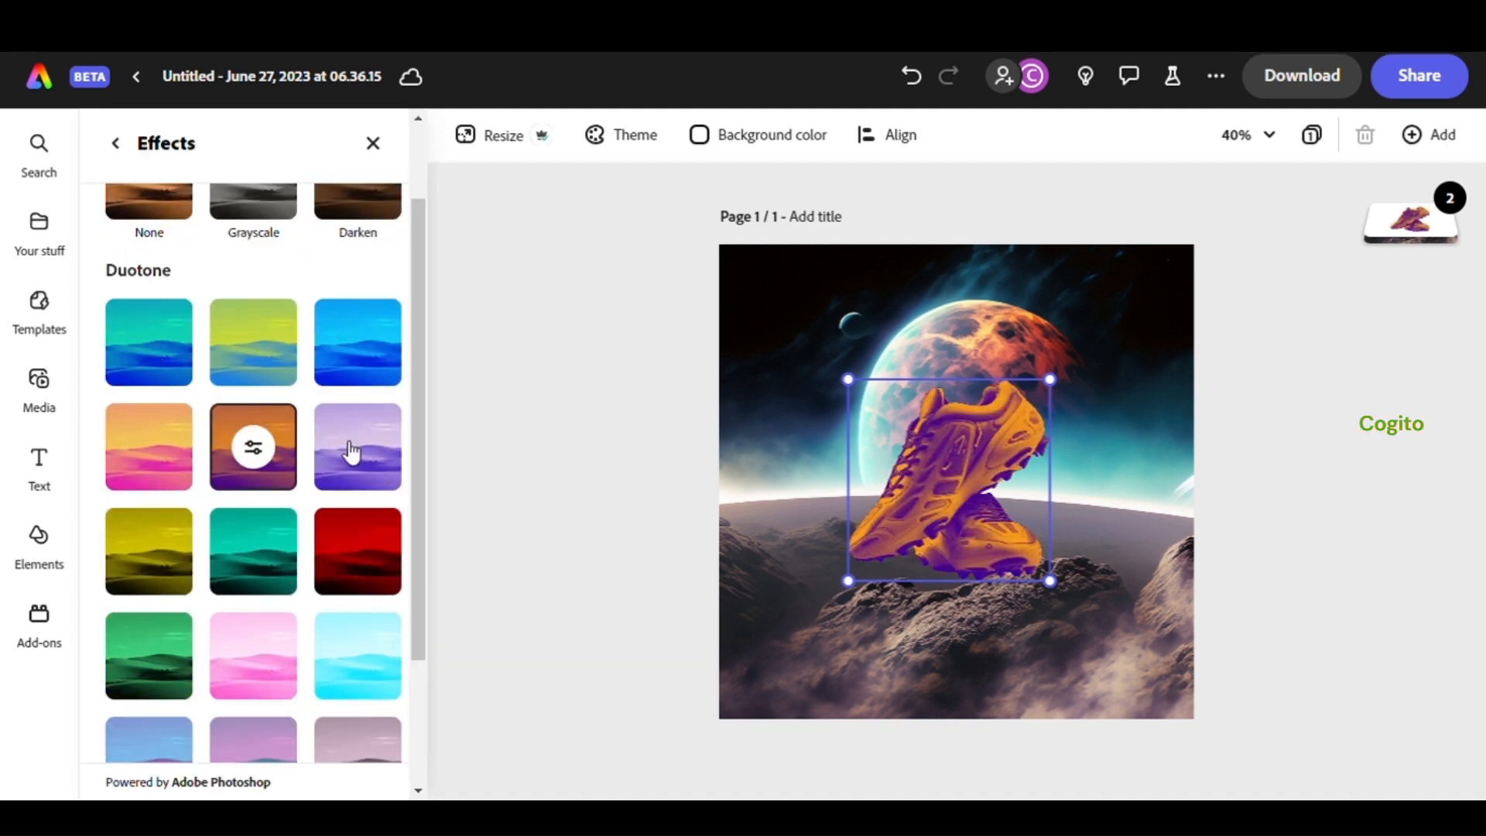
Try more duotone effects and the Grayscale and Darken basic effects on the shoe
scroll(348, 452, "down", 2)
left_click(356, 375)
left_click(155, 383)
left_click(172, 482)
left_click(259, 681)
scroll(270, 542, "up", 3)
left_click(355, 286)
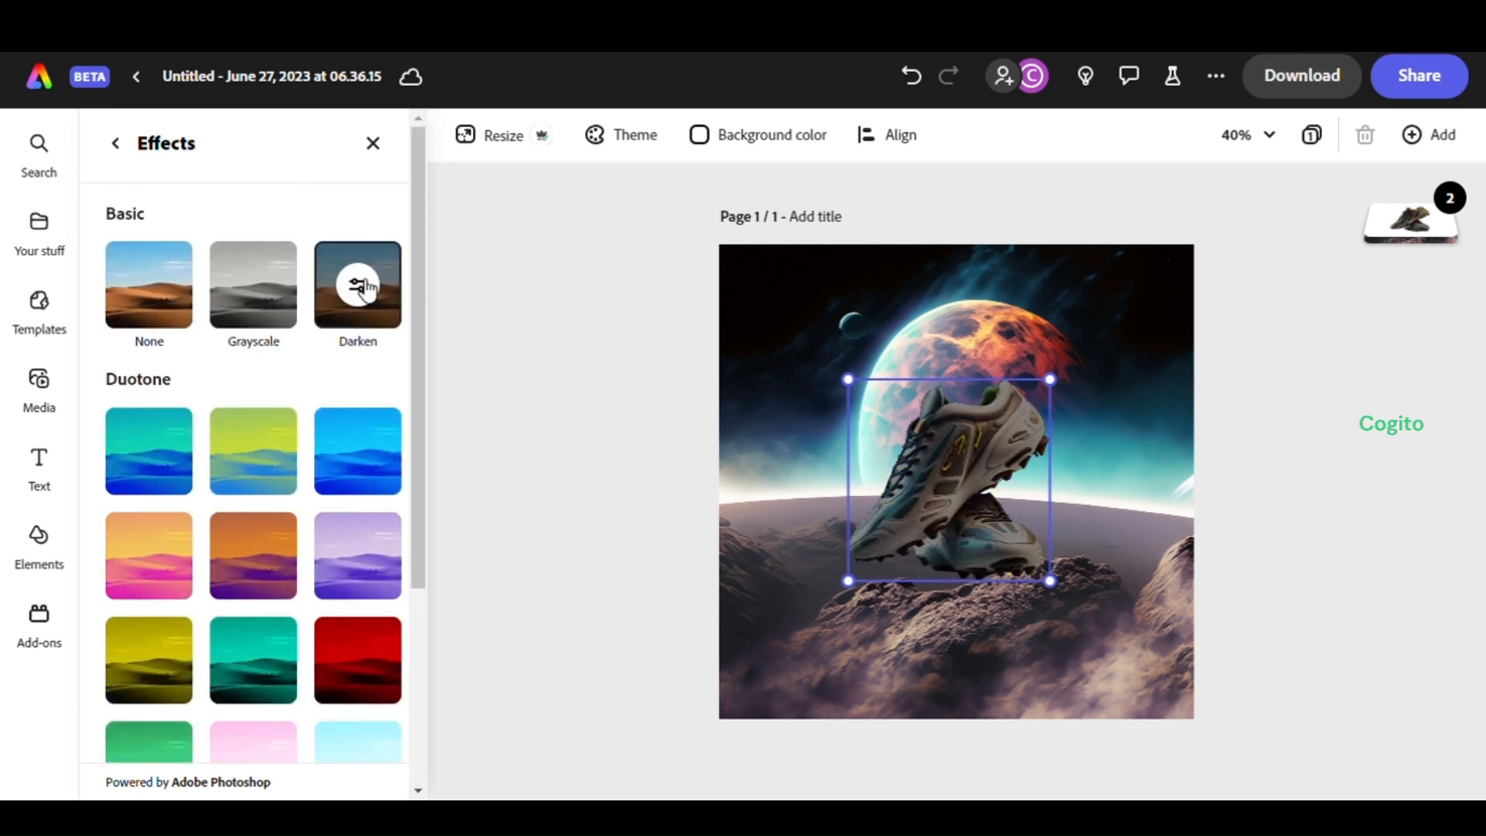
left_click(258, 291)
left_click(352, 302)
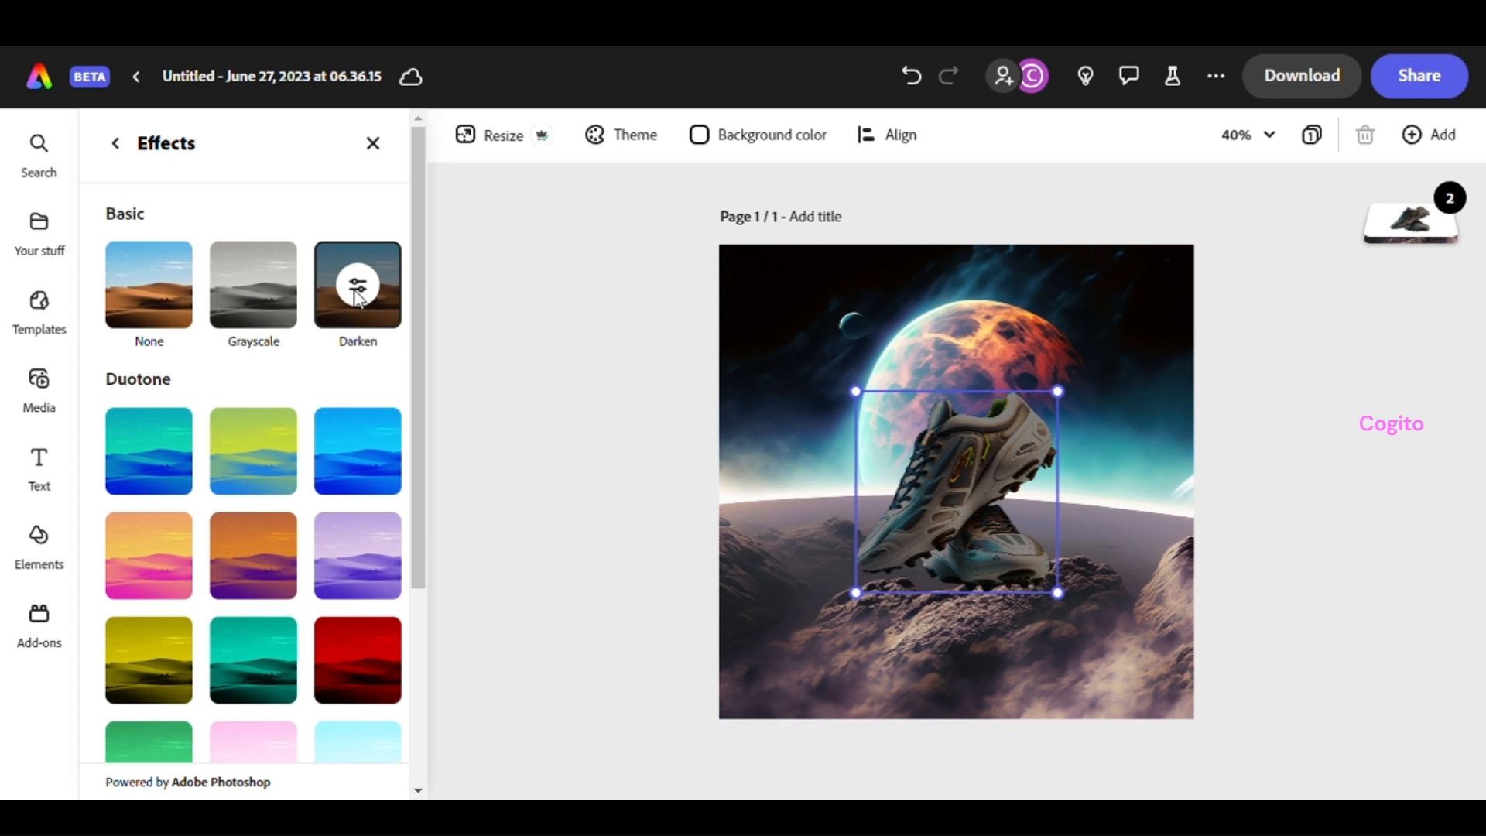
left_click(358, 288)
mouse_move(279, 443)
left_mouse_down()
mouse_move(310, 442)
mouse_move(252, 443)
mouse_move(279, 444)
left_mouse_up()
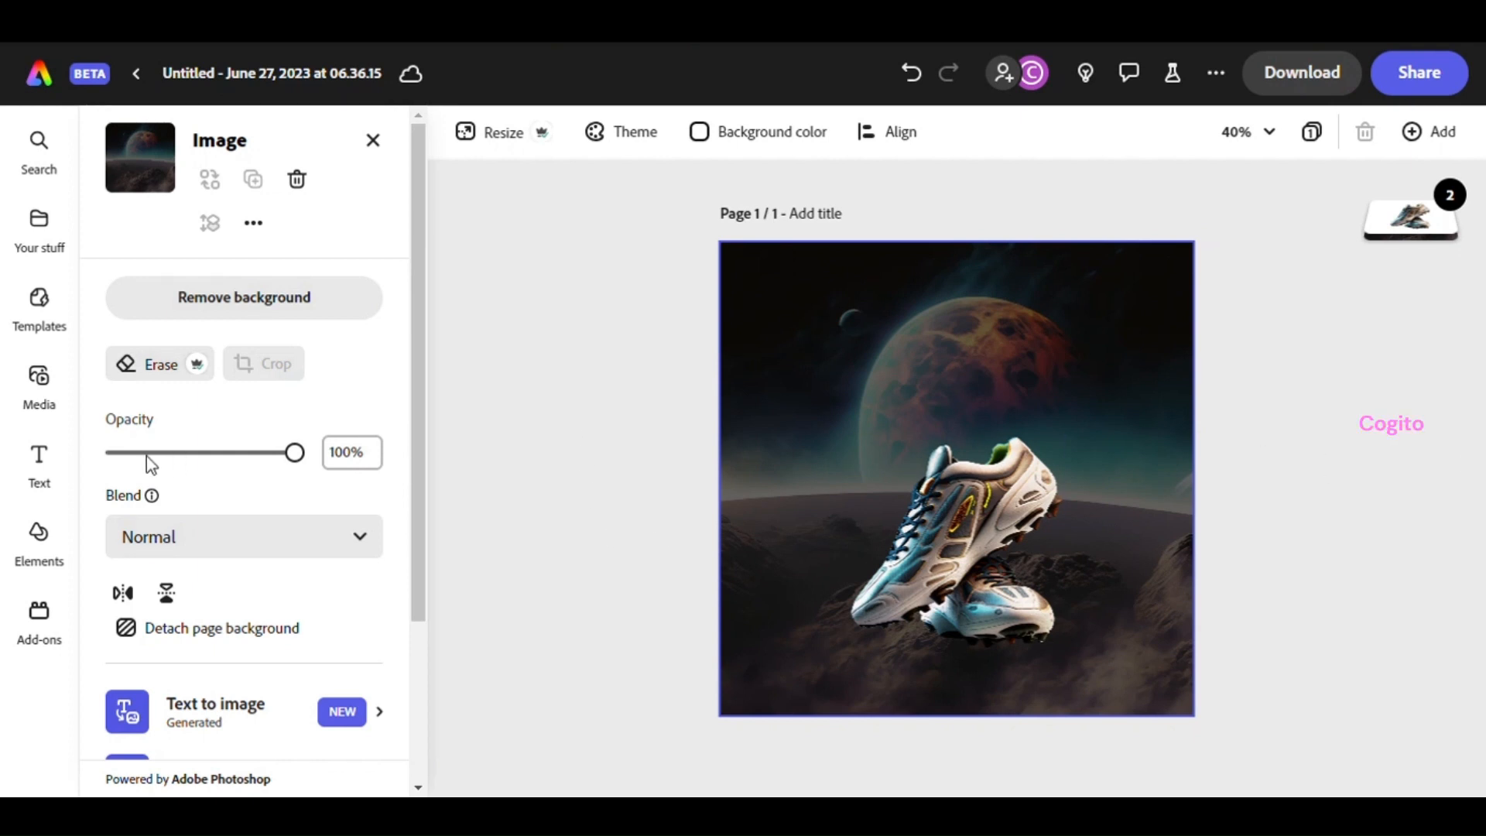
Add a text box reading 'FUTURISTIC SPORTS SHOES' near the top of the design
left_click(58, 464)
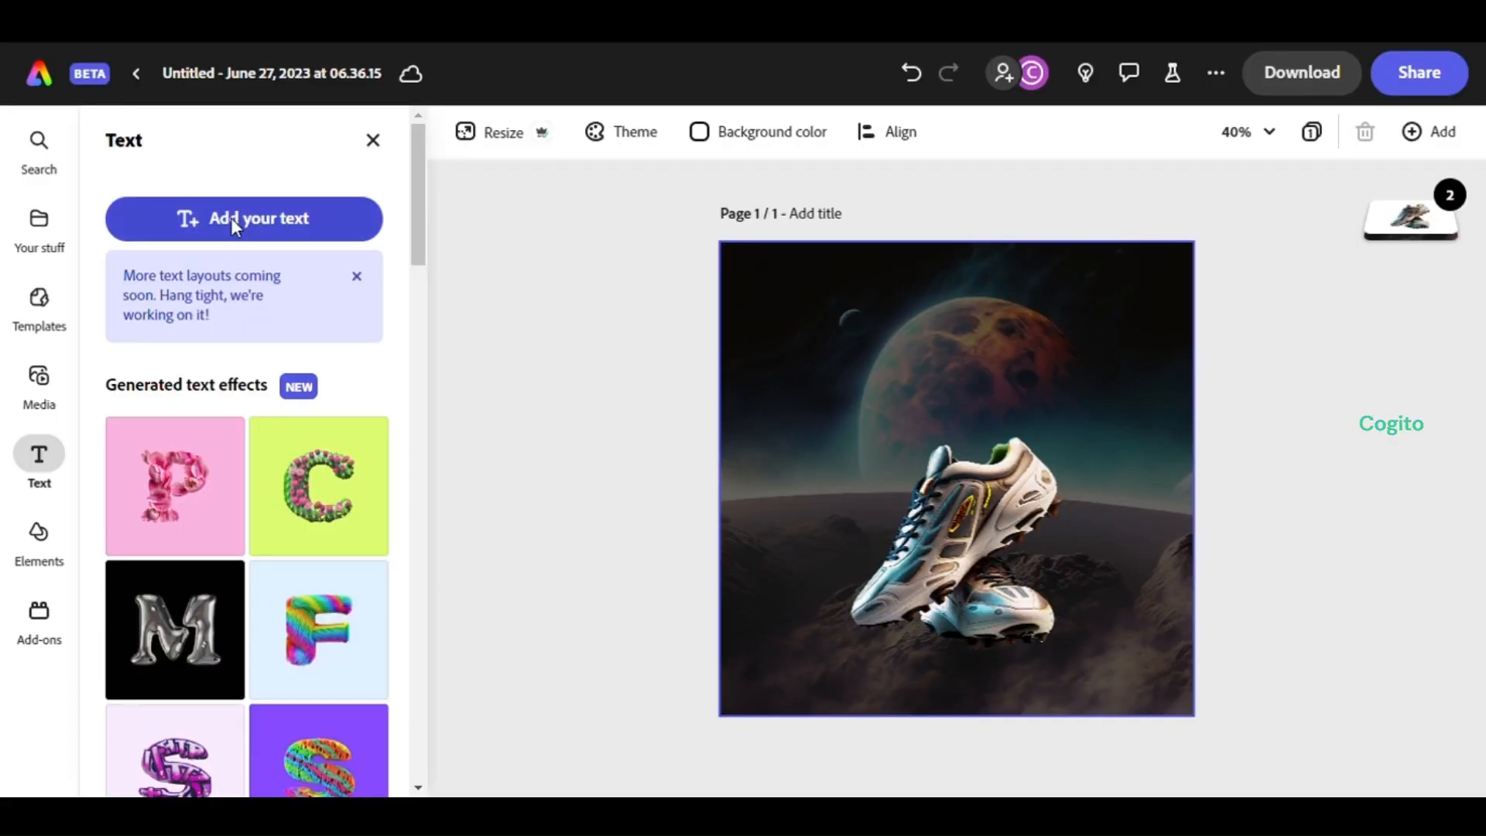
left_click(231, 218)
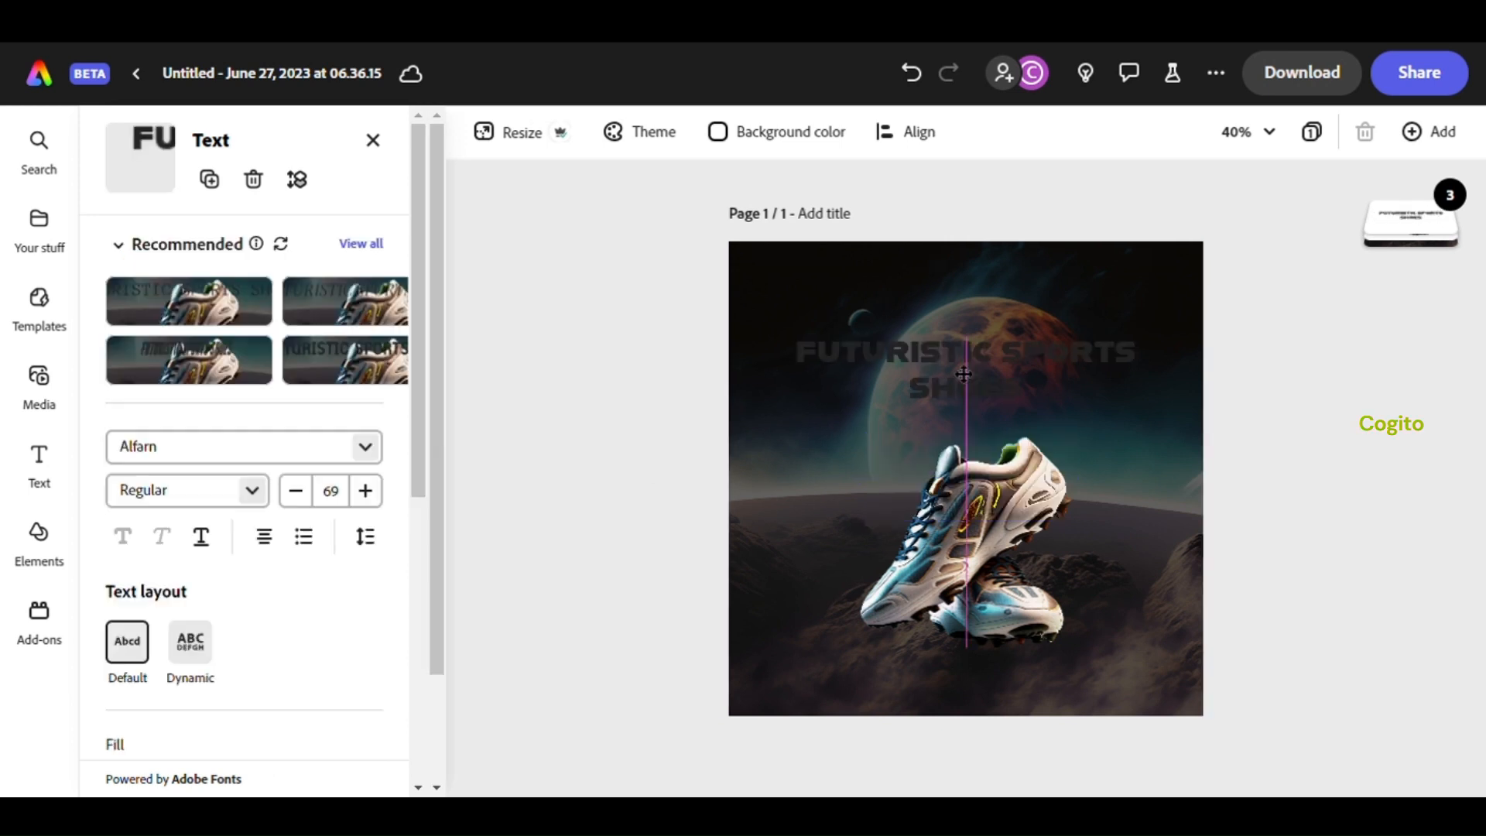
left_click(963, 375)
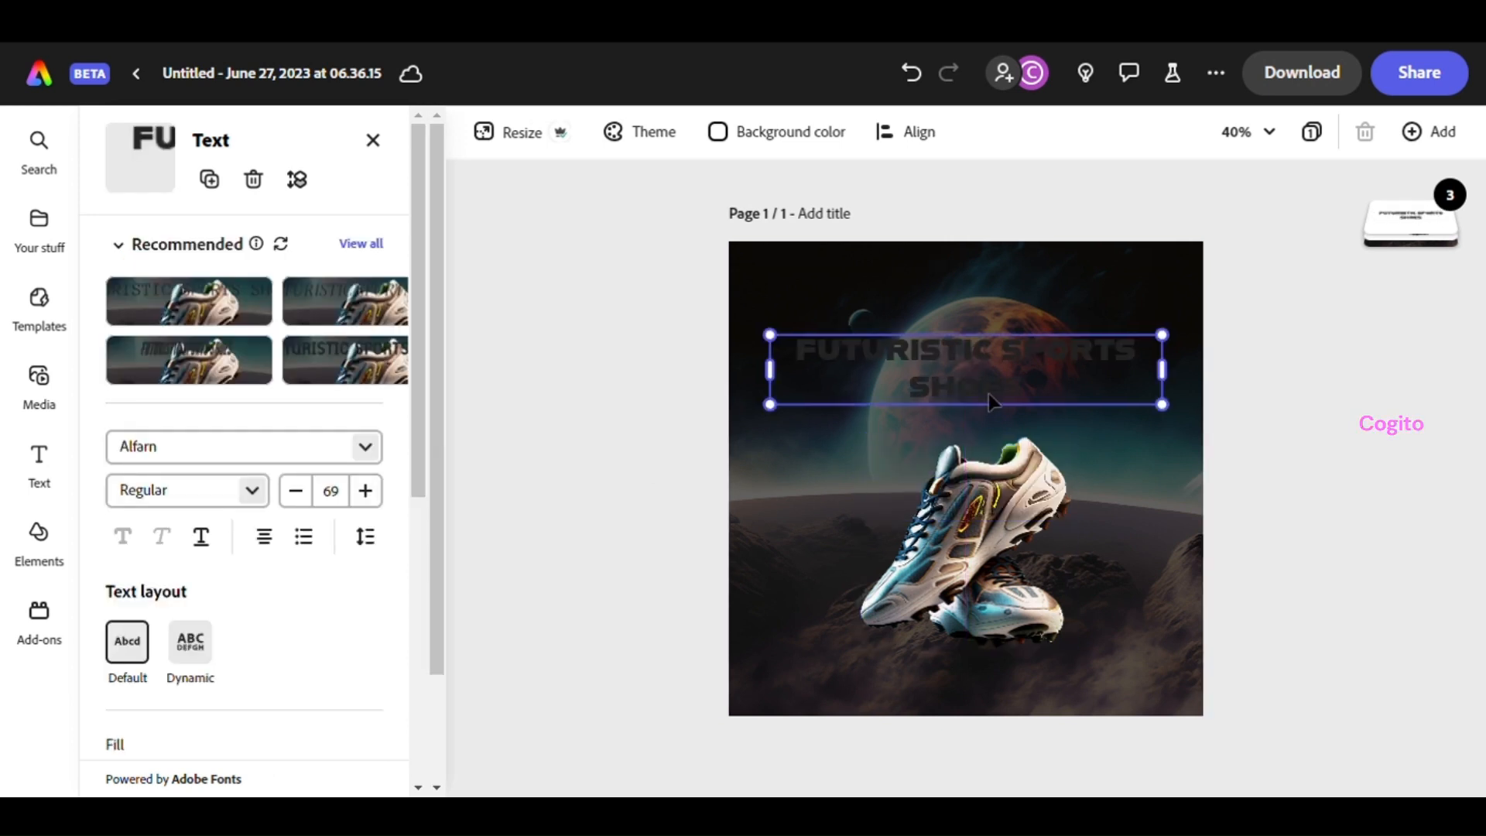
Apply the Diamond glitter text effect to the heading
scroll(299, 517, "down", 5)
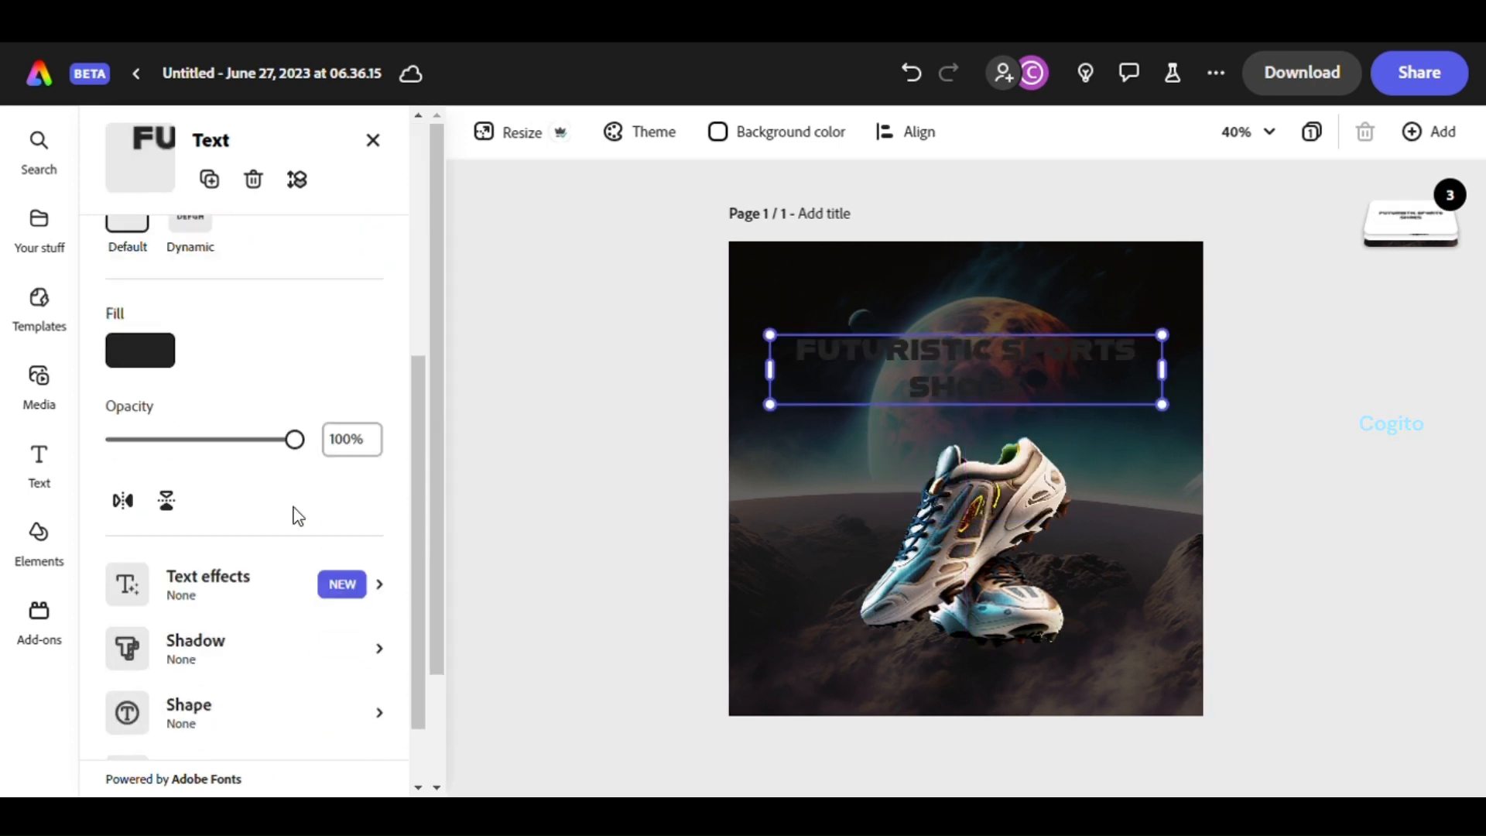
scroll(300, 514, "down", 1)
left_click(284, 497)
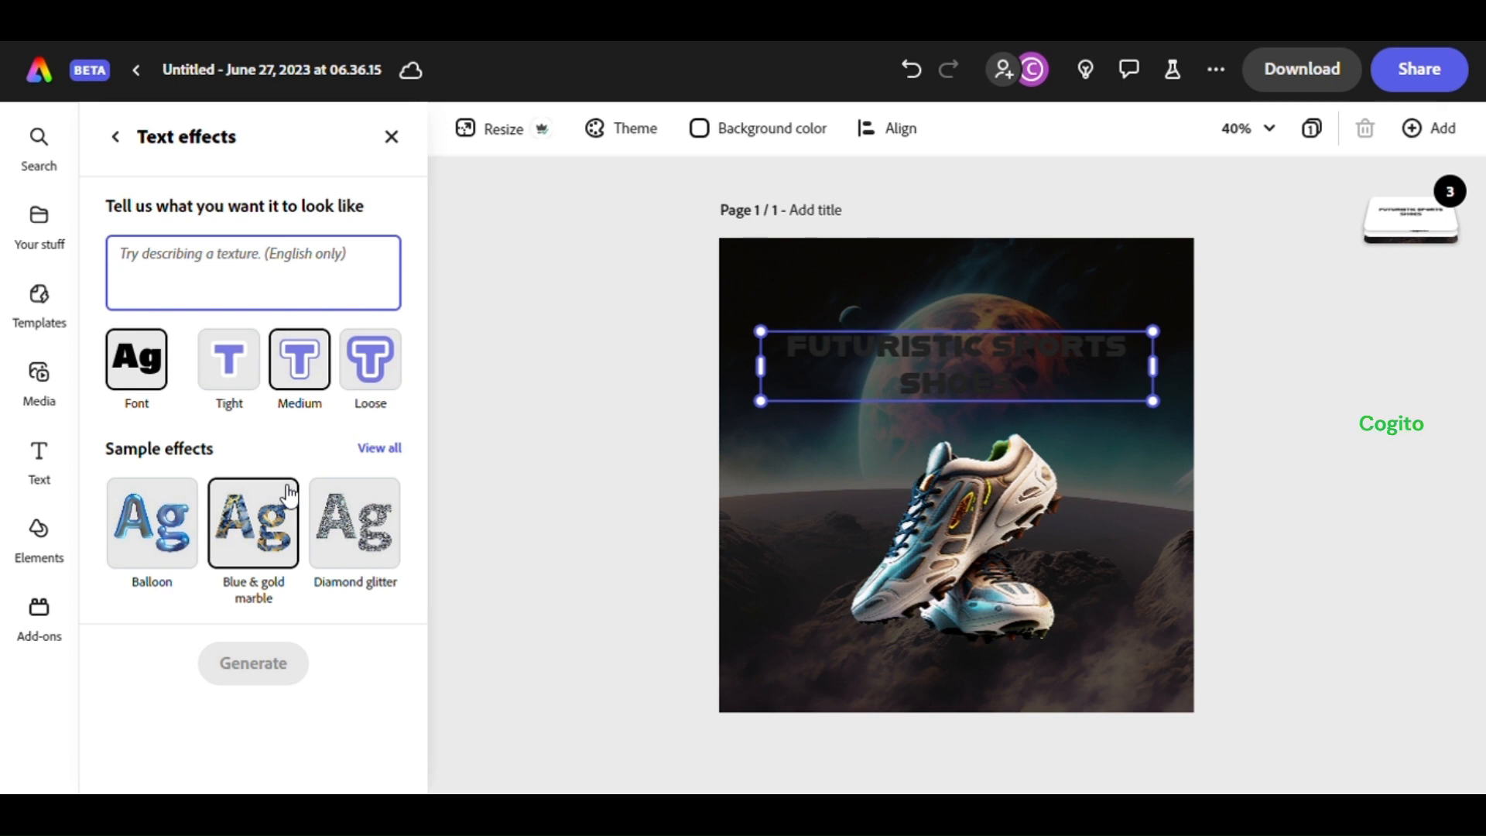
left_click(348, 529)
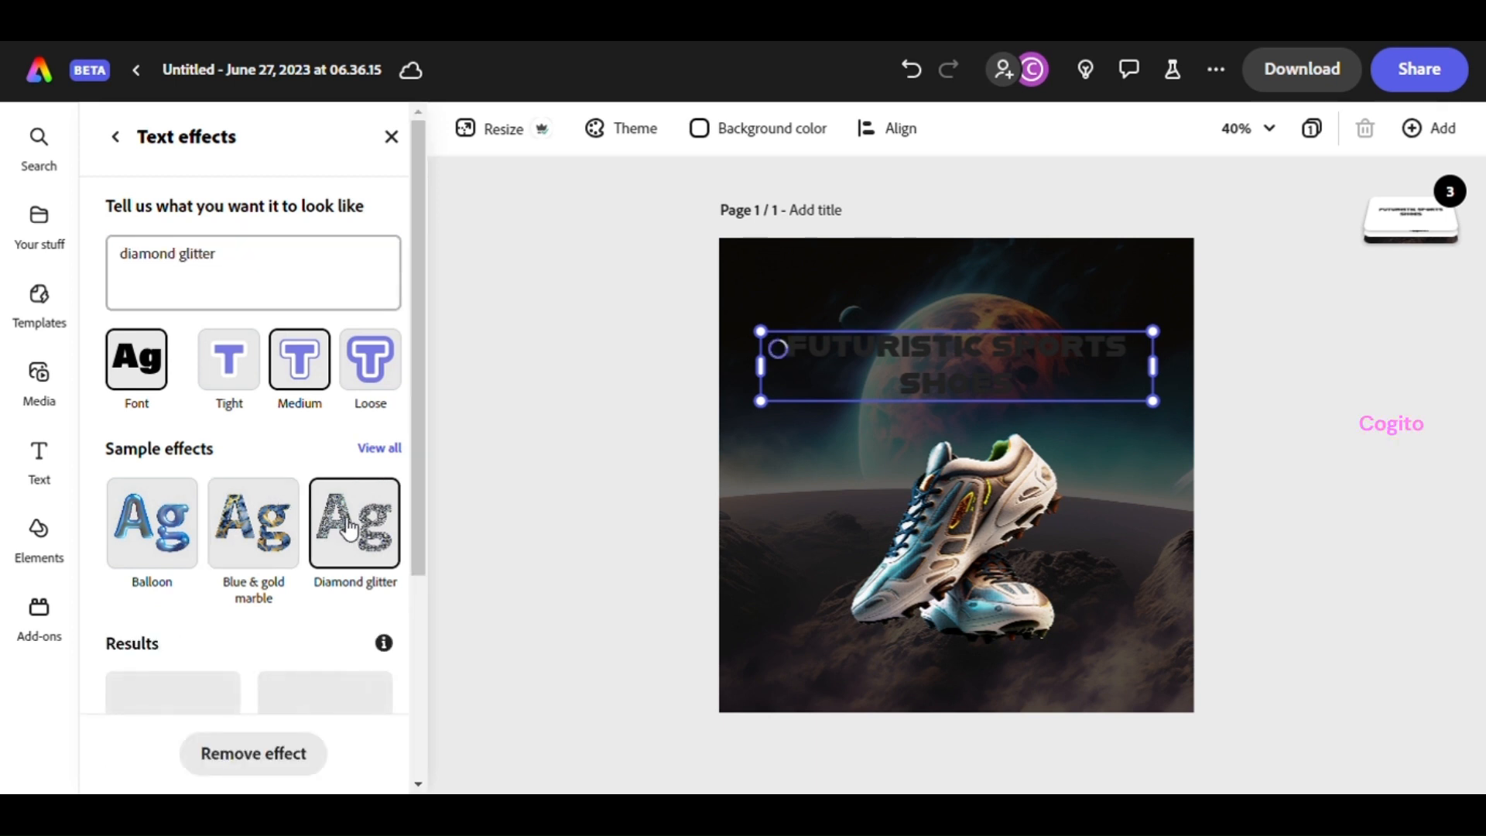
scroll(348, 530, "down", 4)
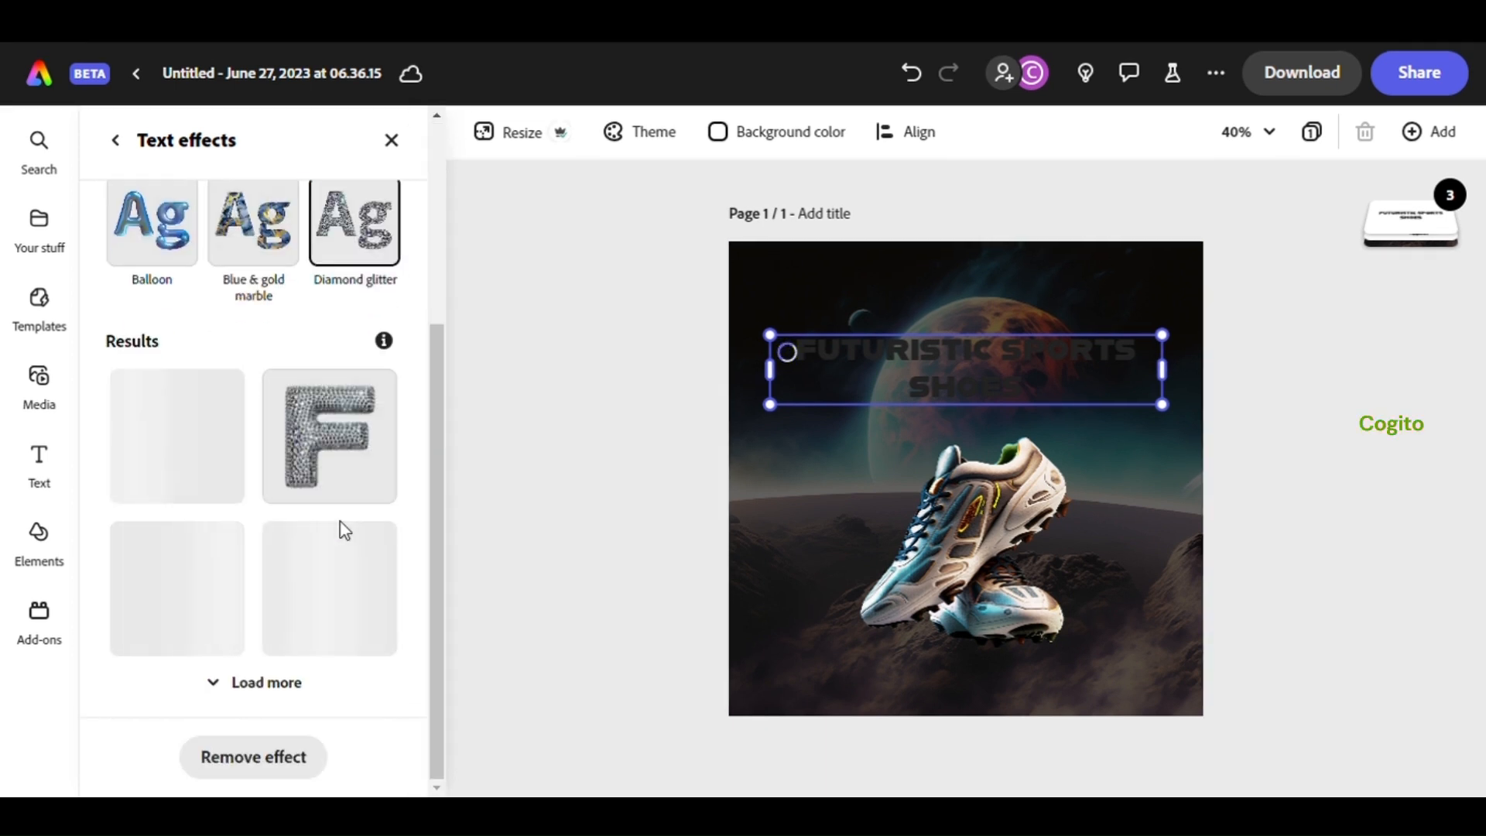
Try the Balloon and Blue & gold marble sample text effects on the heading
scroll(300, 499, "up", 5)
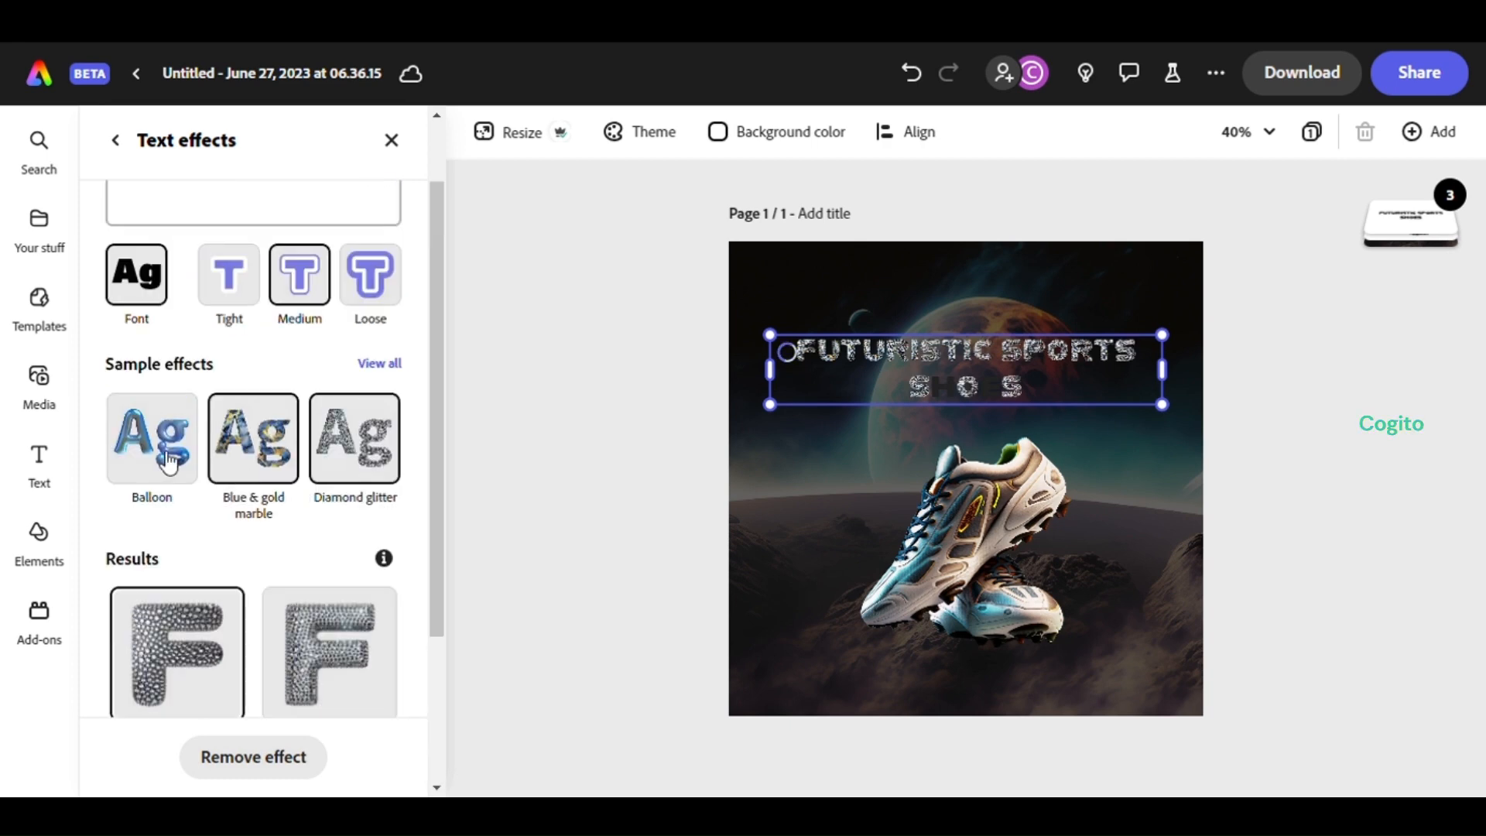
left_click(143, 449)
scroll(143, 449, "down", 4)
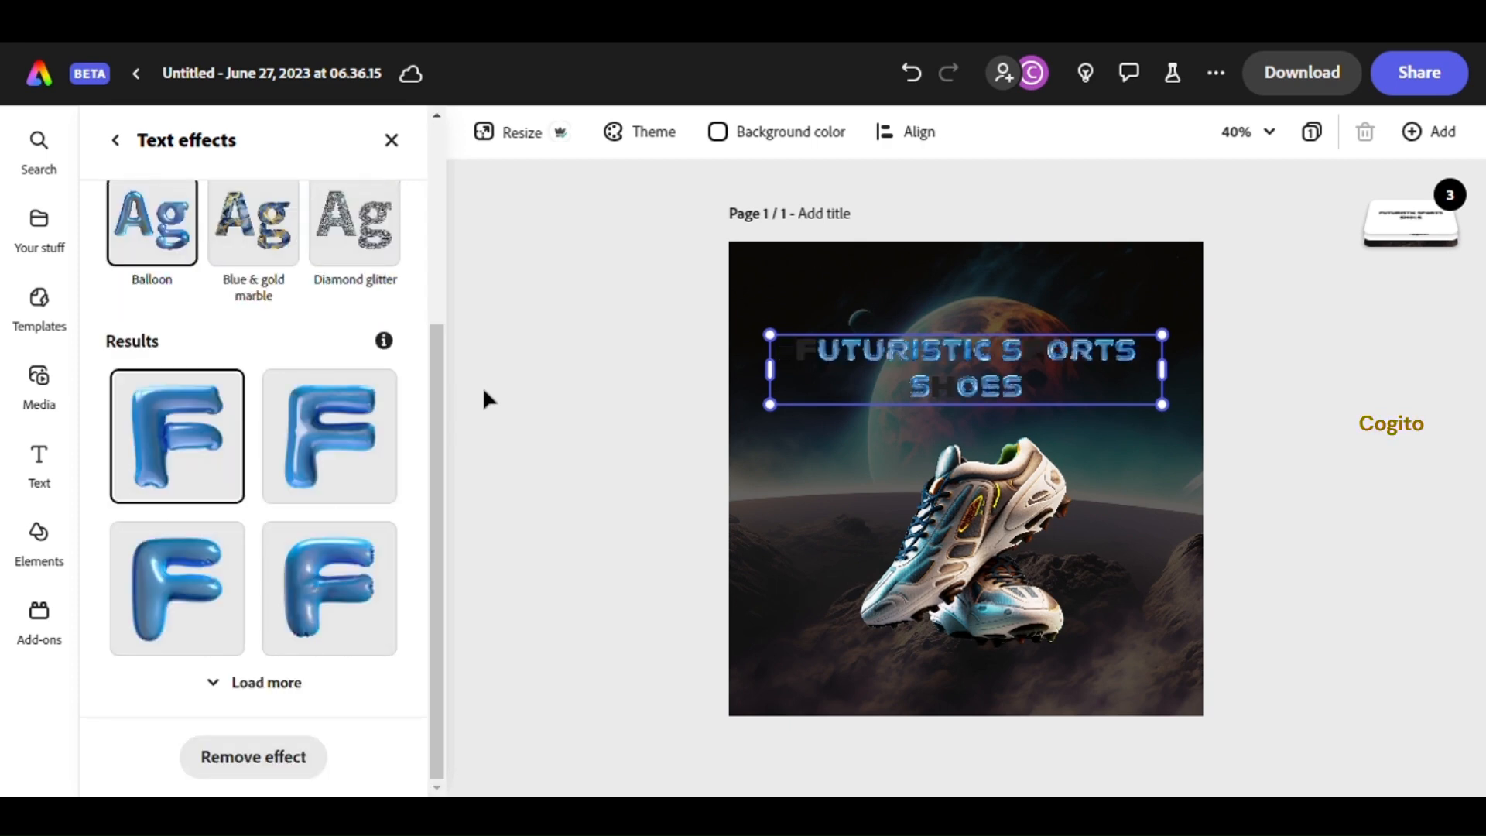
scroll(302, 457, "up", 4)
left_click(281, 524)
scroll(276, 522, "down", 4)
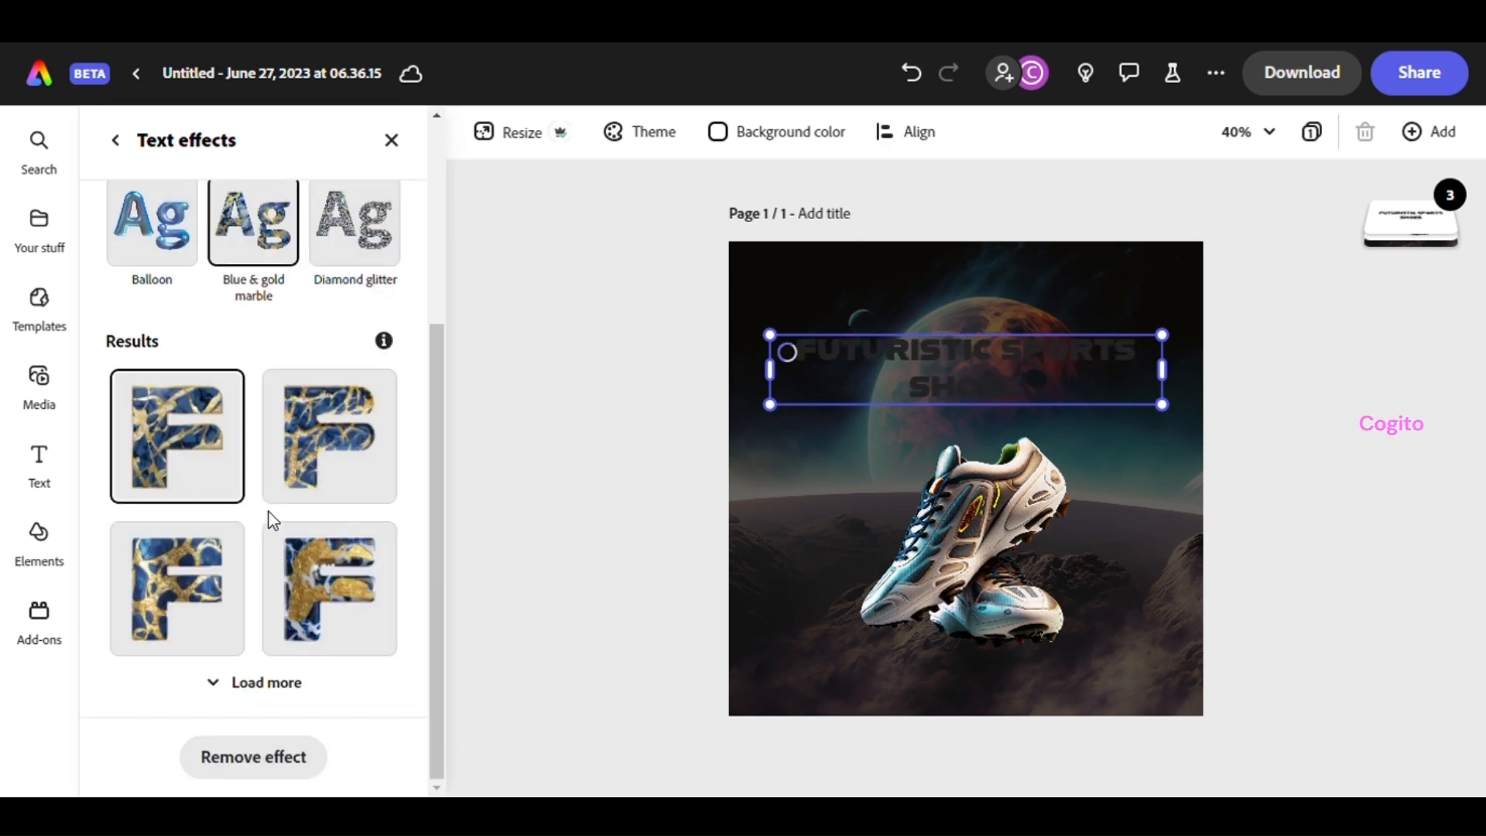
scroll(270, 515, "up", 4)
scroll(273, 512, "down", 4)
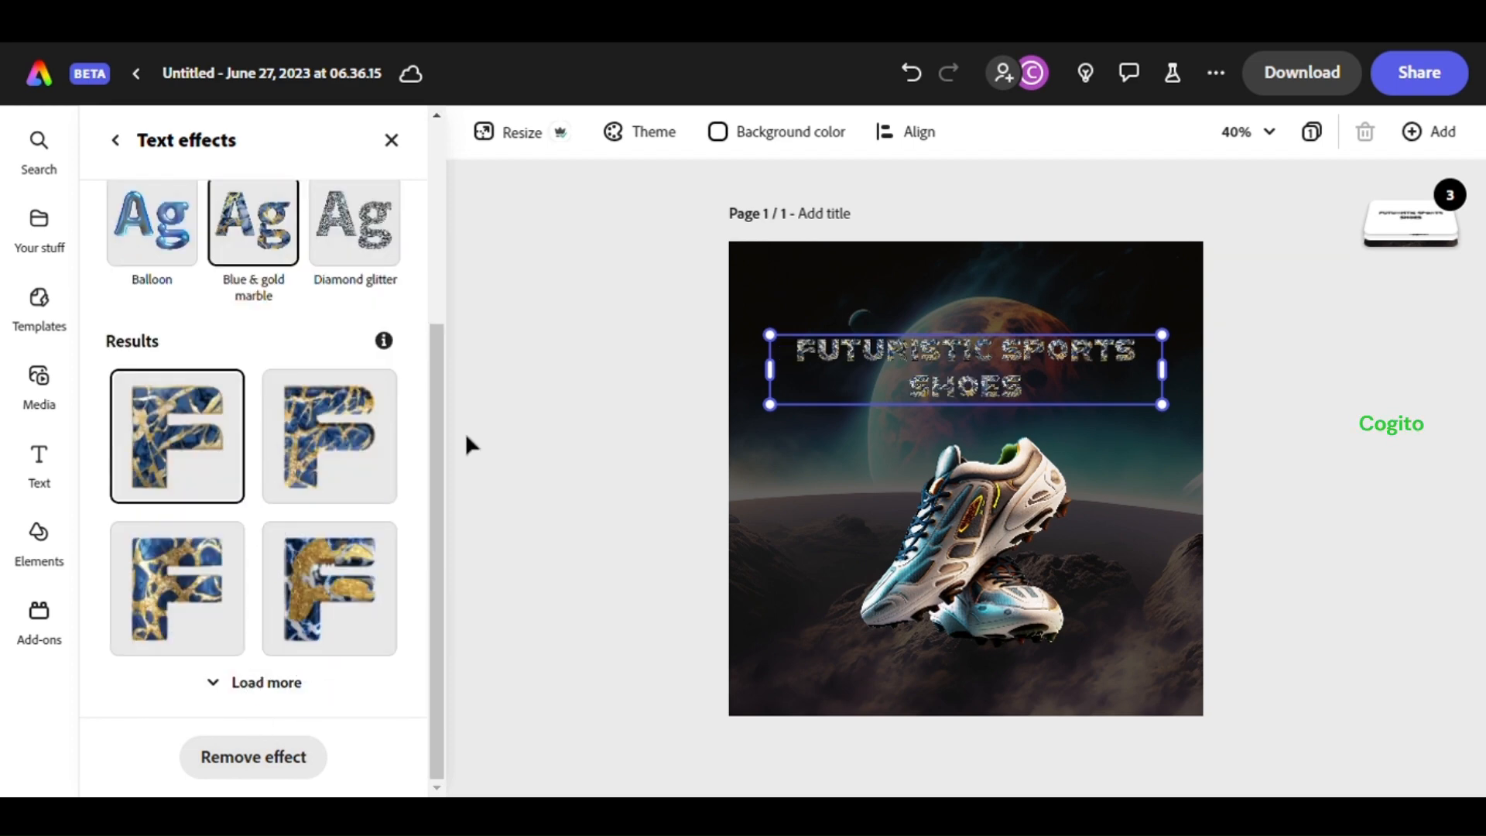
Remove the heading's text effect and describe a 'Futuristic' texture in the effect prompt
left_click(284, 758)
left_click(267, 294)
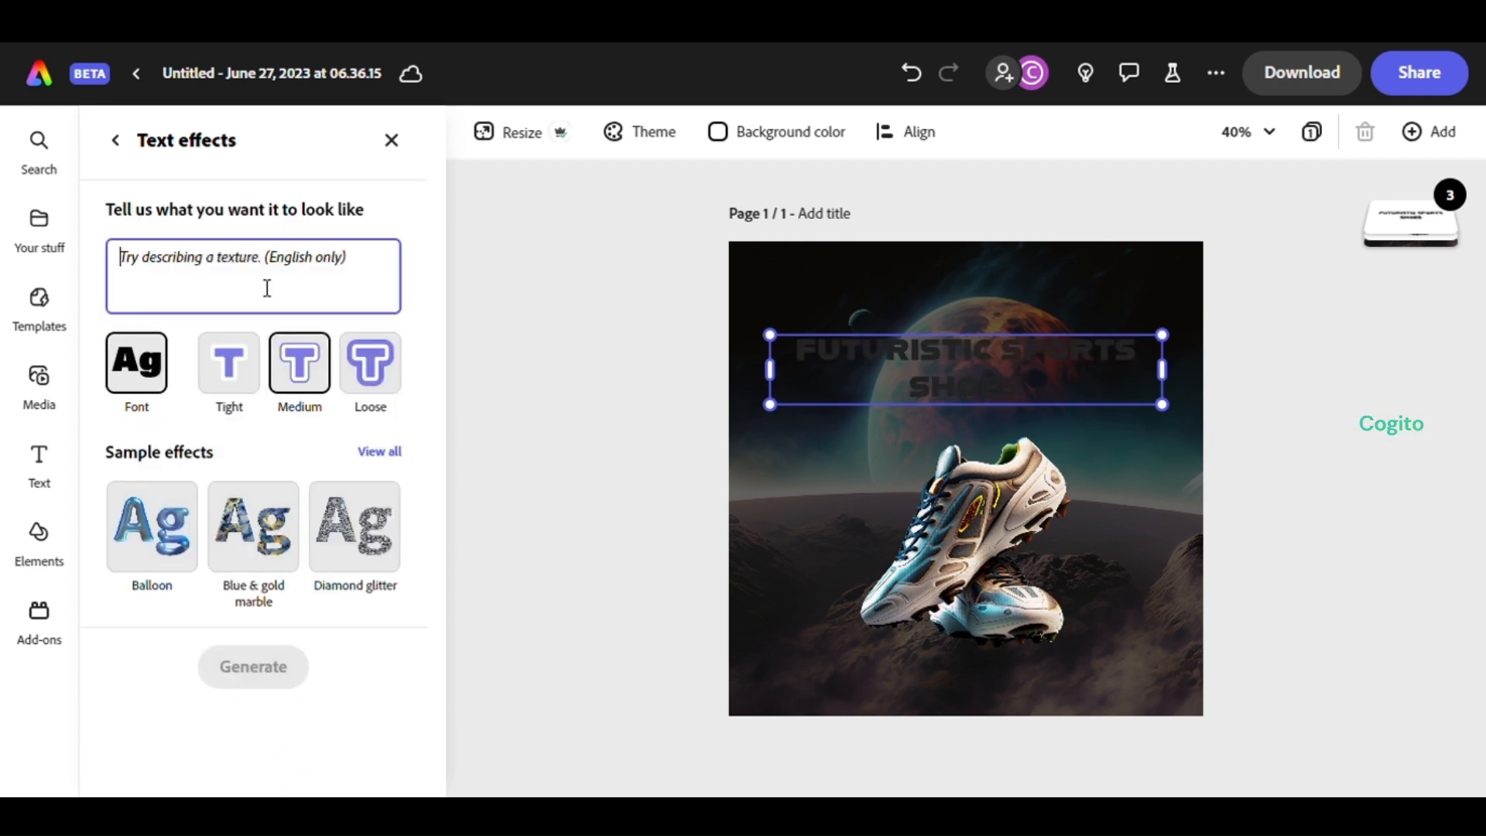
type("Futuristic")
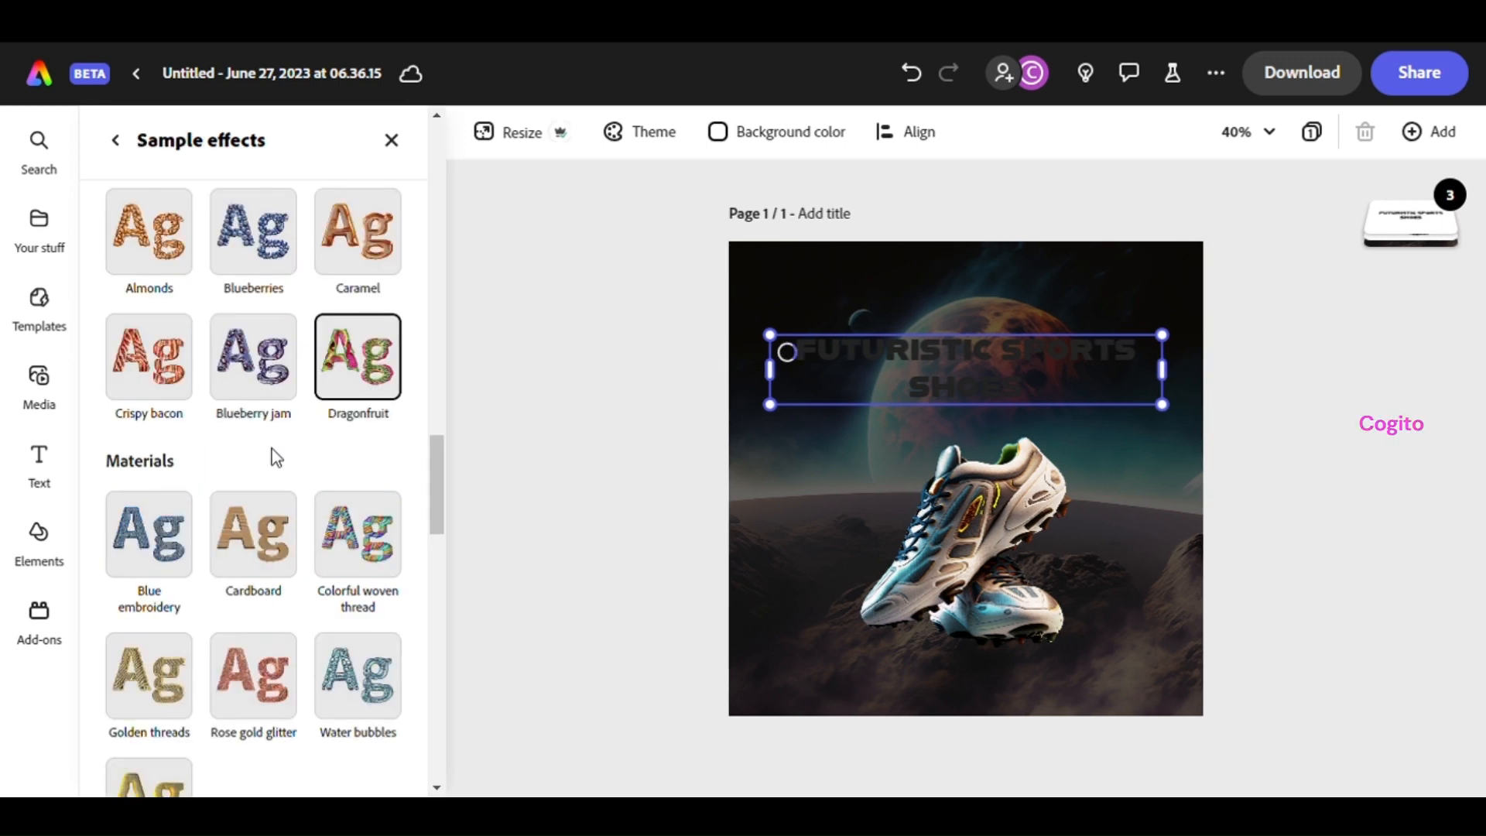
Browse all sample effects and apply the Green oil paint effect to the heading
scroll(271, 449, "down", 5)
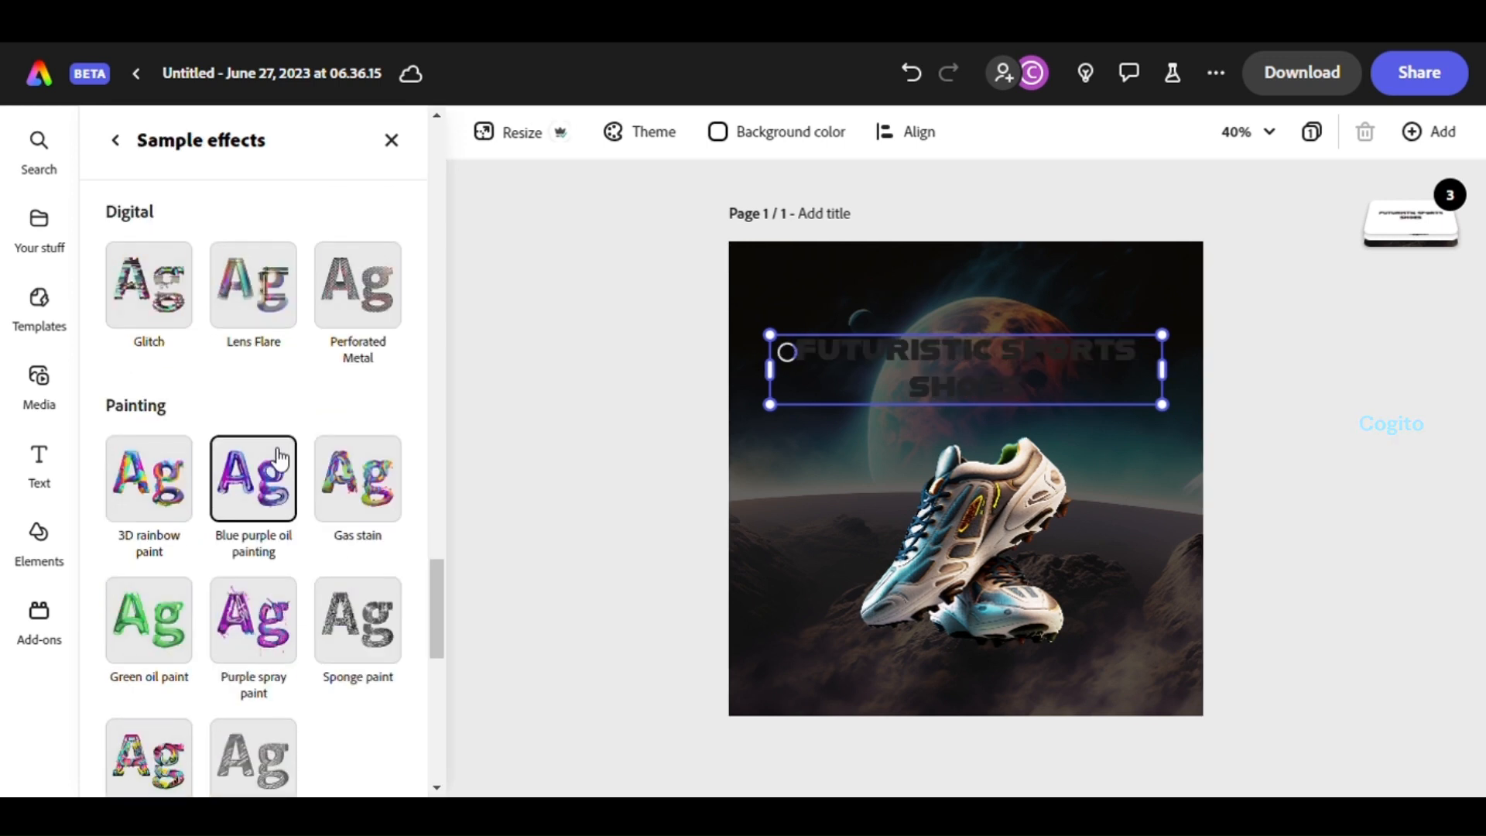
scroll(279, 547, "down", 4)
scroll(278, 541, "up", 2)
left_click(166, 410)
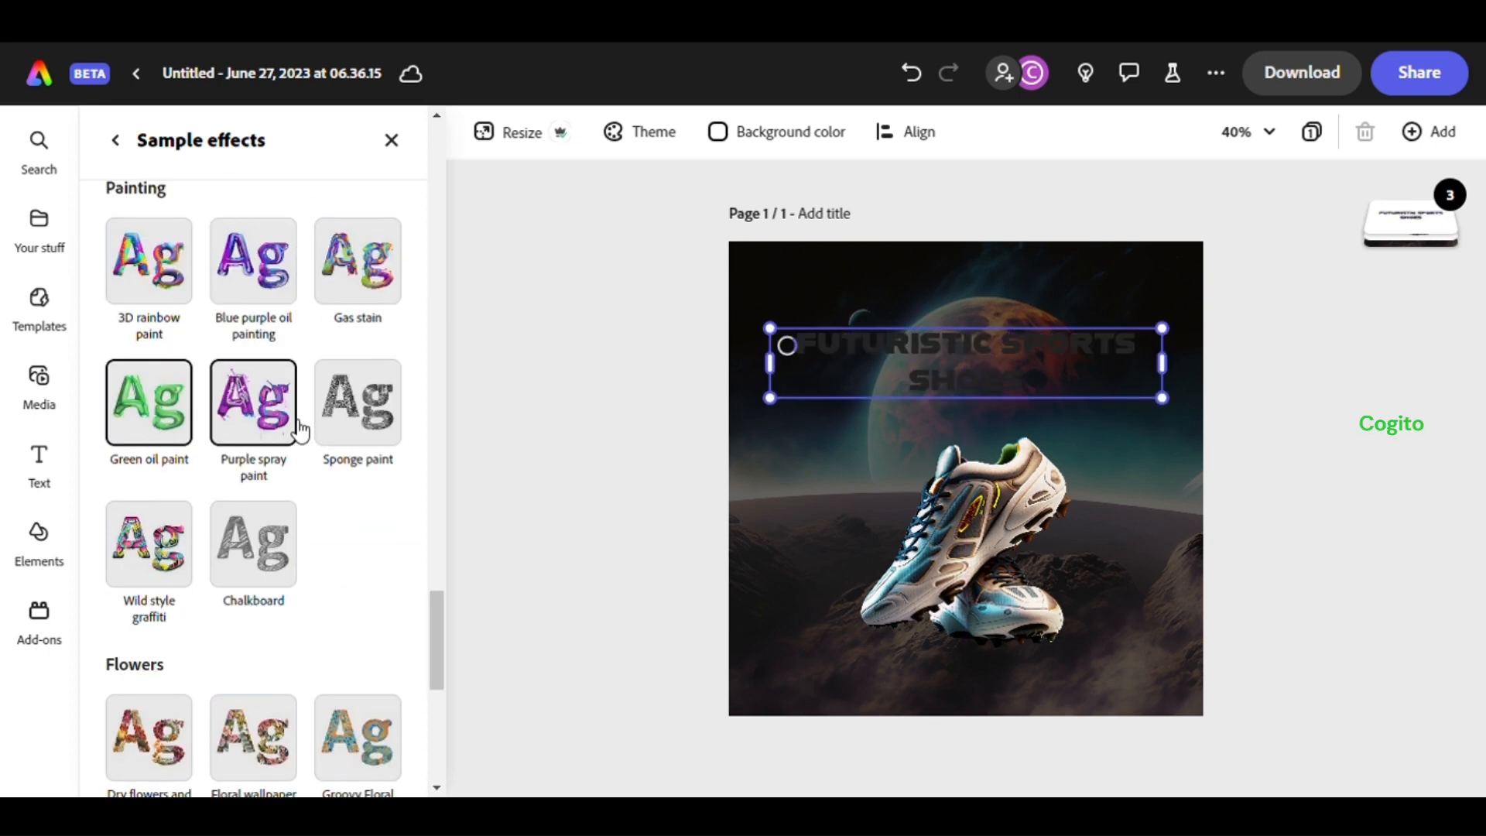
key("Escape")
scroll(364, 431, "down", 5)
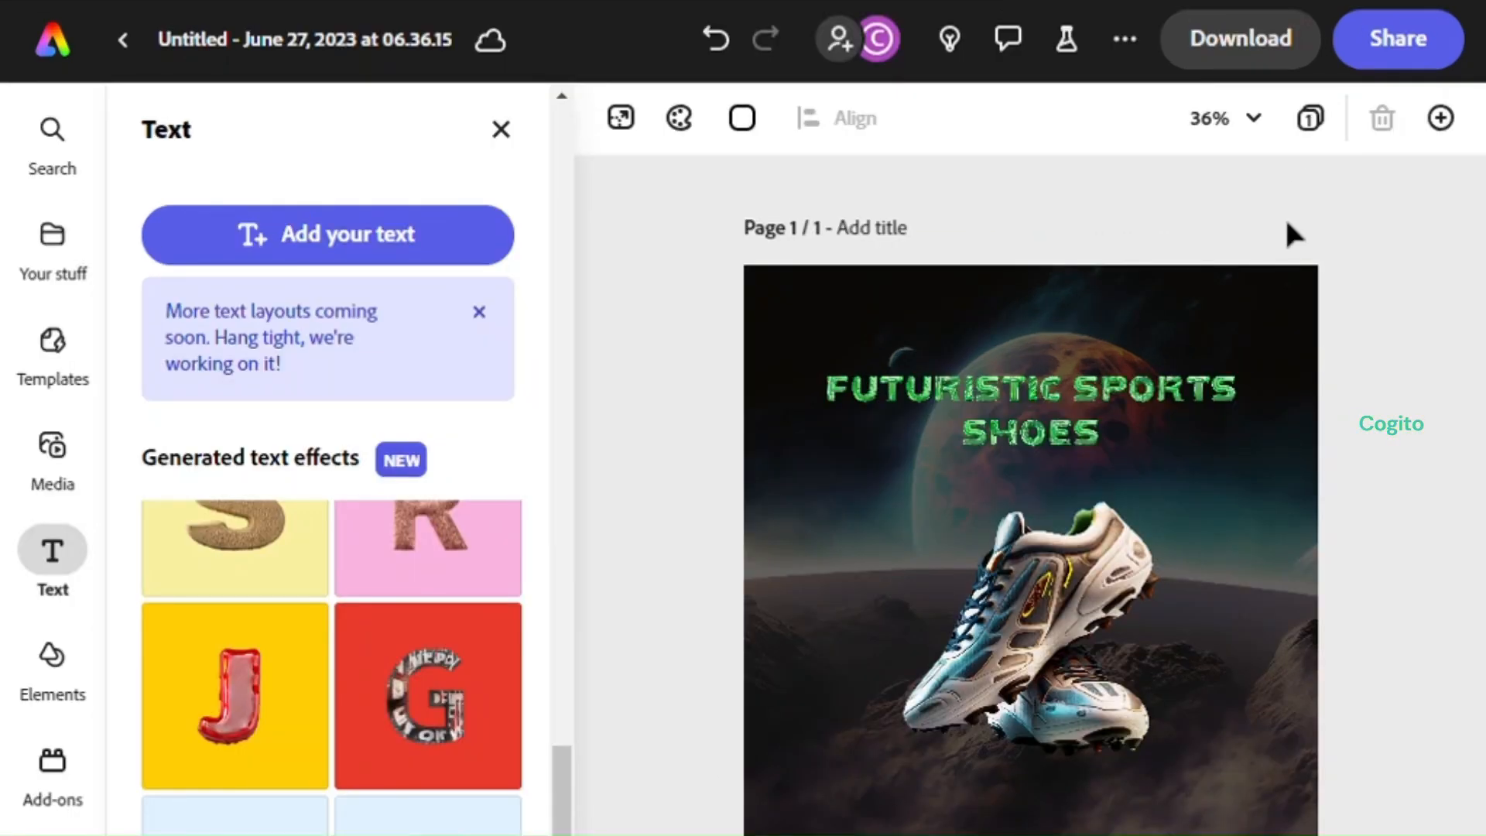
Download the design as a PNG image
left_click(1229, 43)
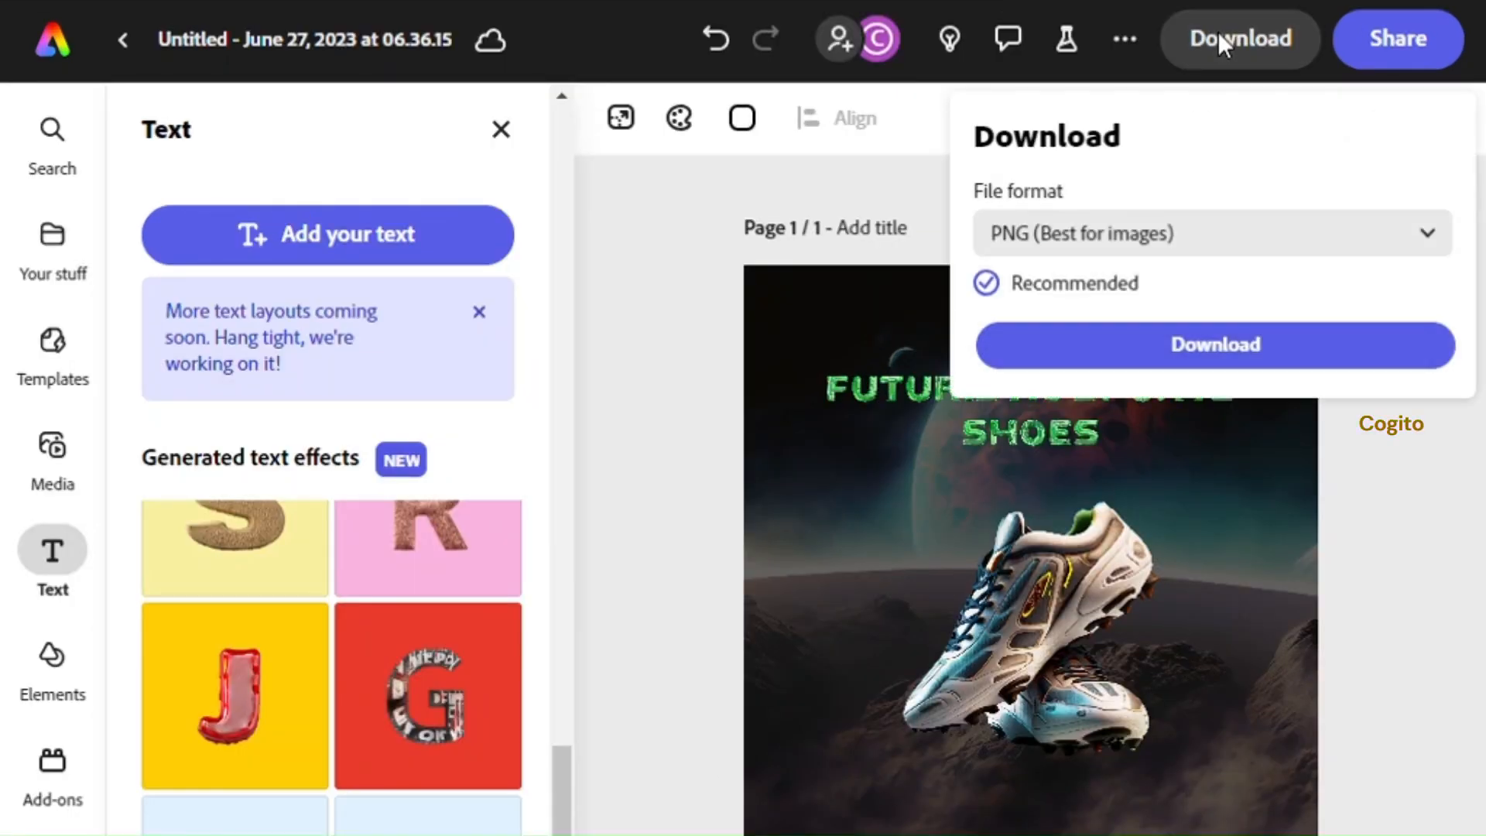
left_click(1437, 242)
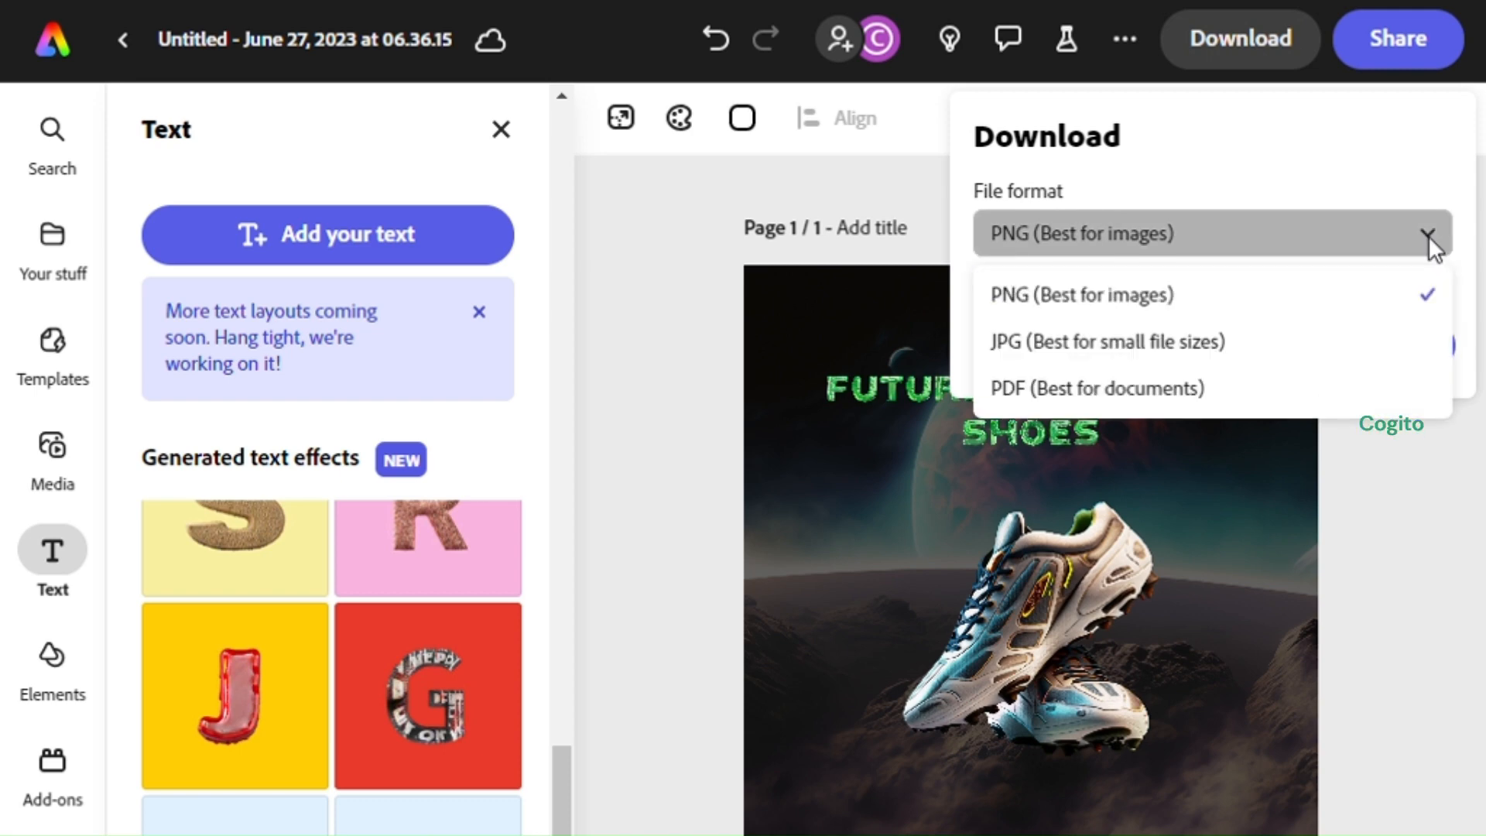
left_click(1294, 294)
left_click(1265, 352)
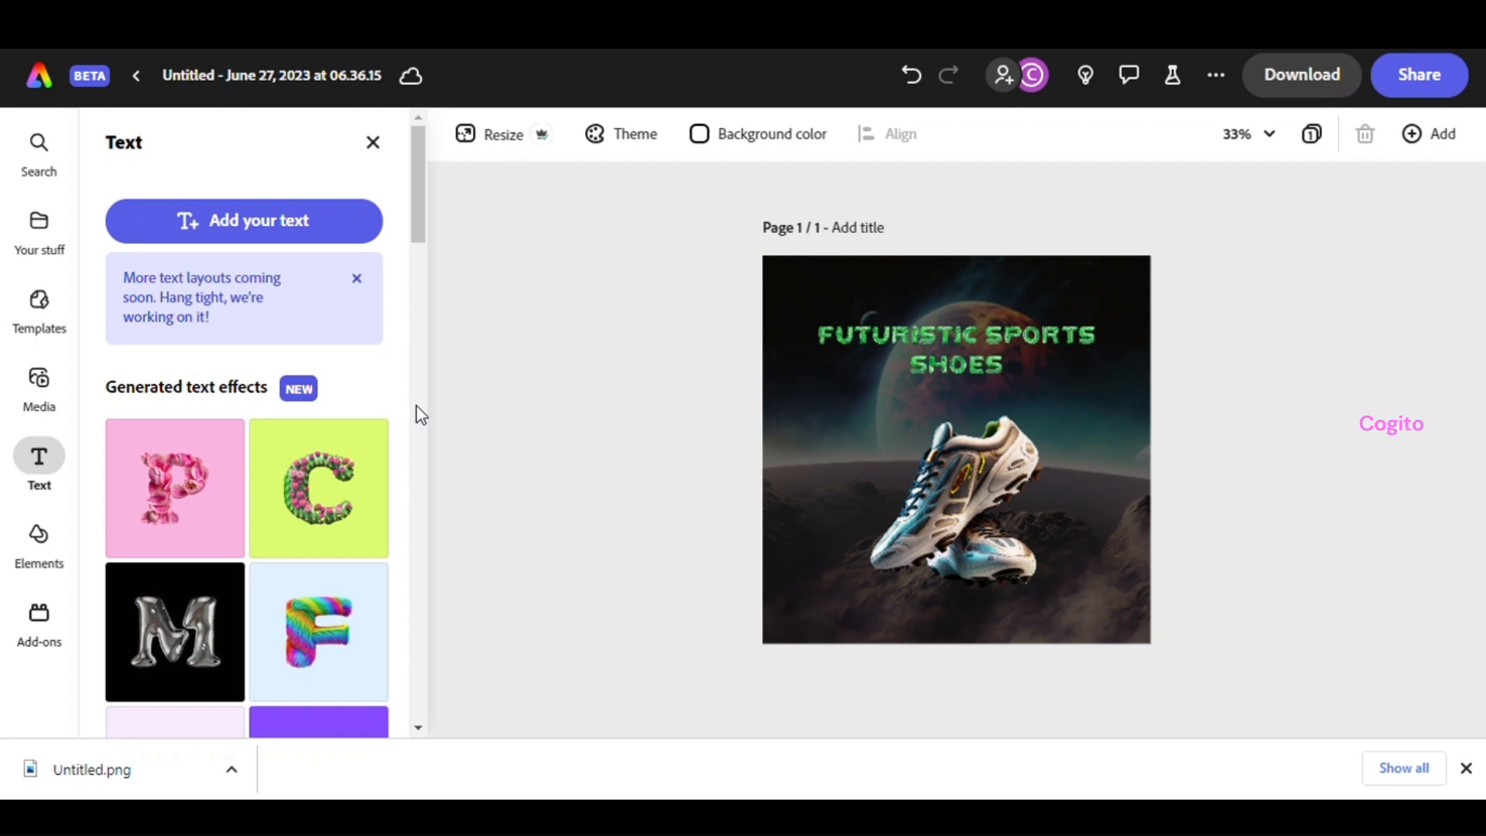
Add the Bob looping animation to the shoe image
left_click(957, 495)
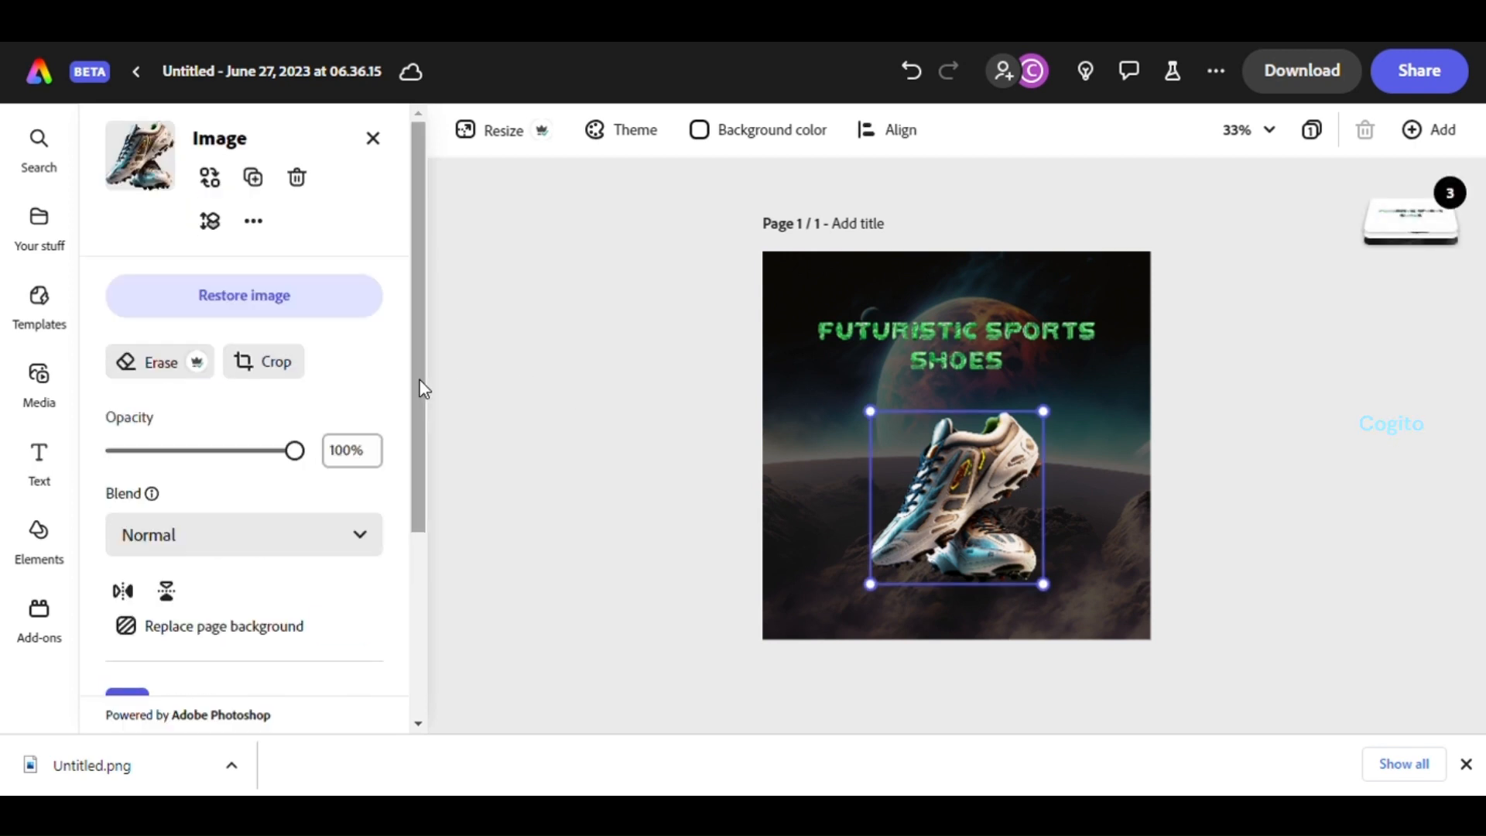
scroll(424, 388, "down", 4)
left_click(251, 626)
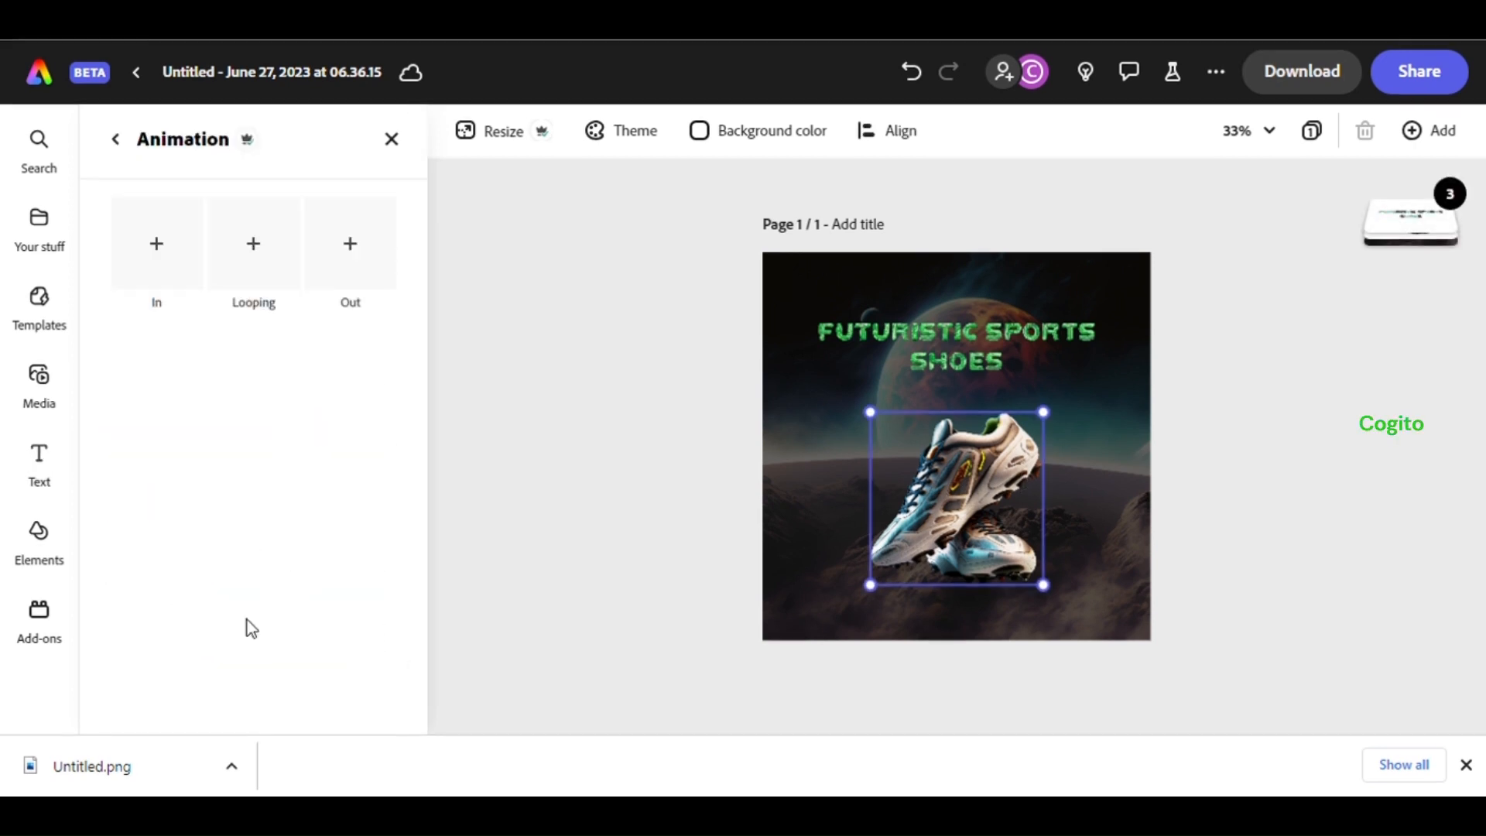
left_click(258, 268)
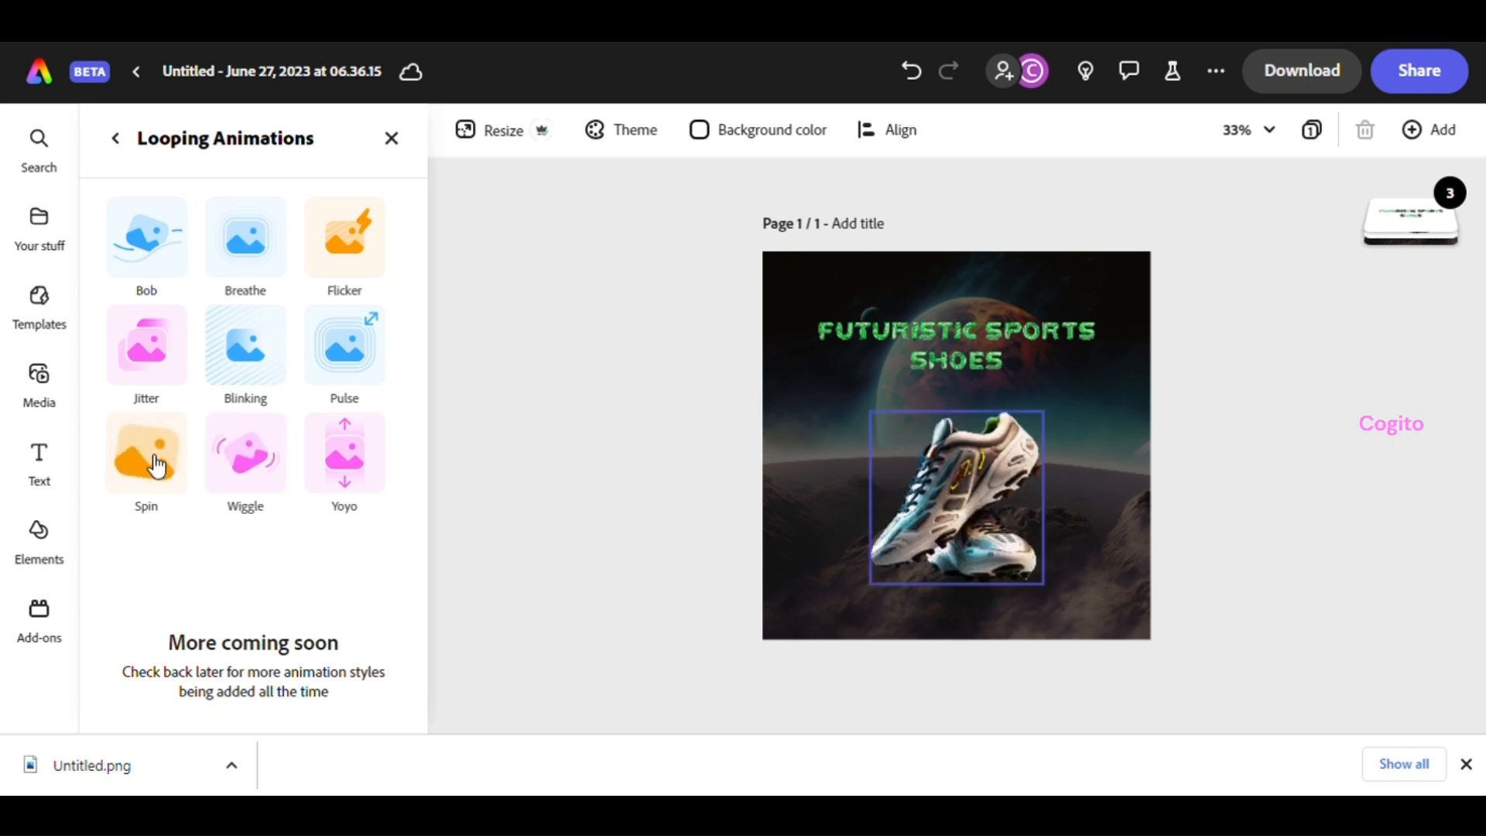
left_click(156, 252)
left_click(155, 254)
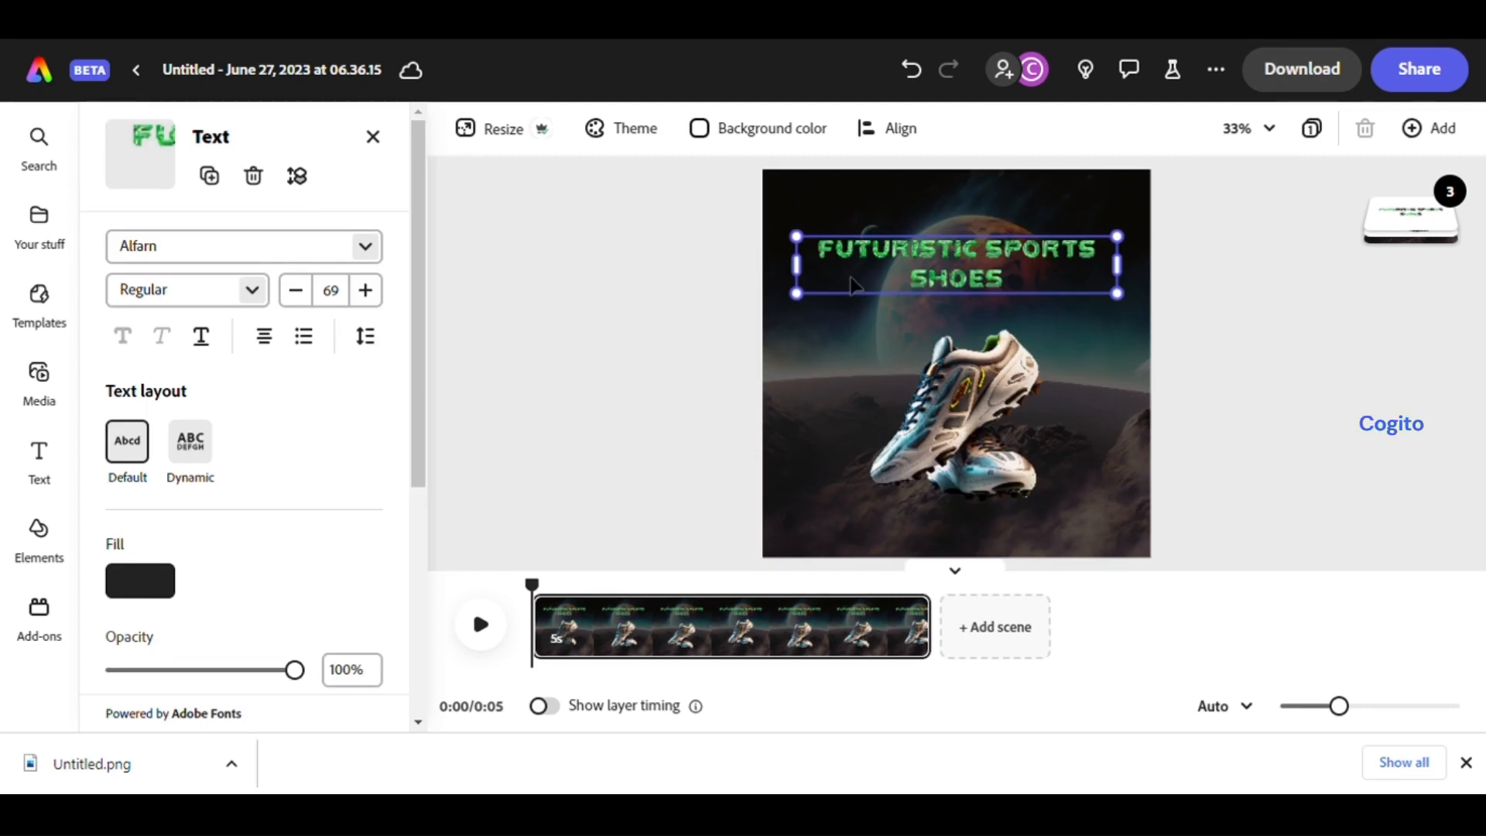
Add the Blinking looping animation to the heading
scroll(335, 447, "down", 4)
left_click(268, 615)
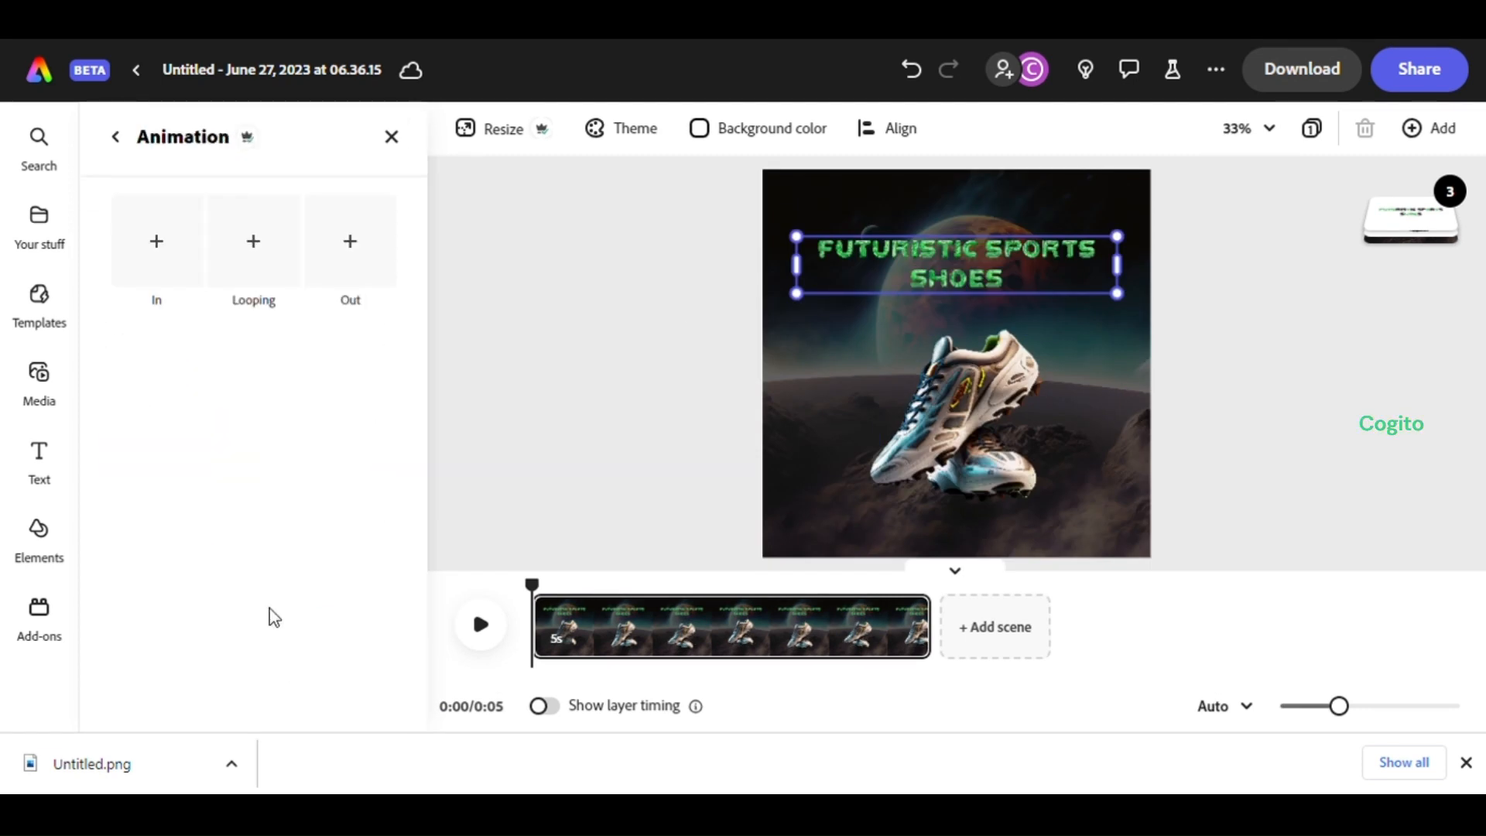
left_click(263, 256)
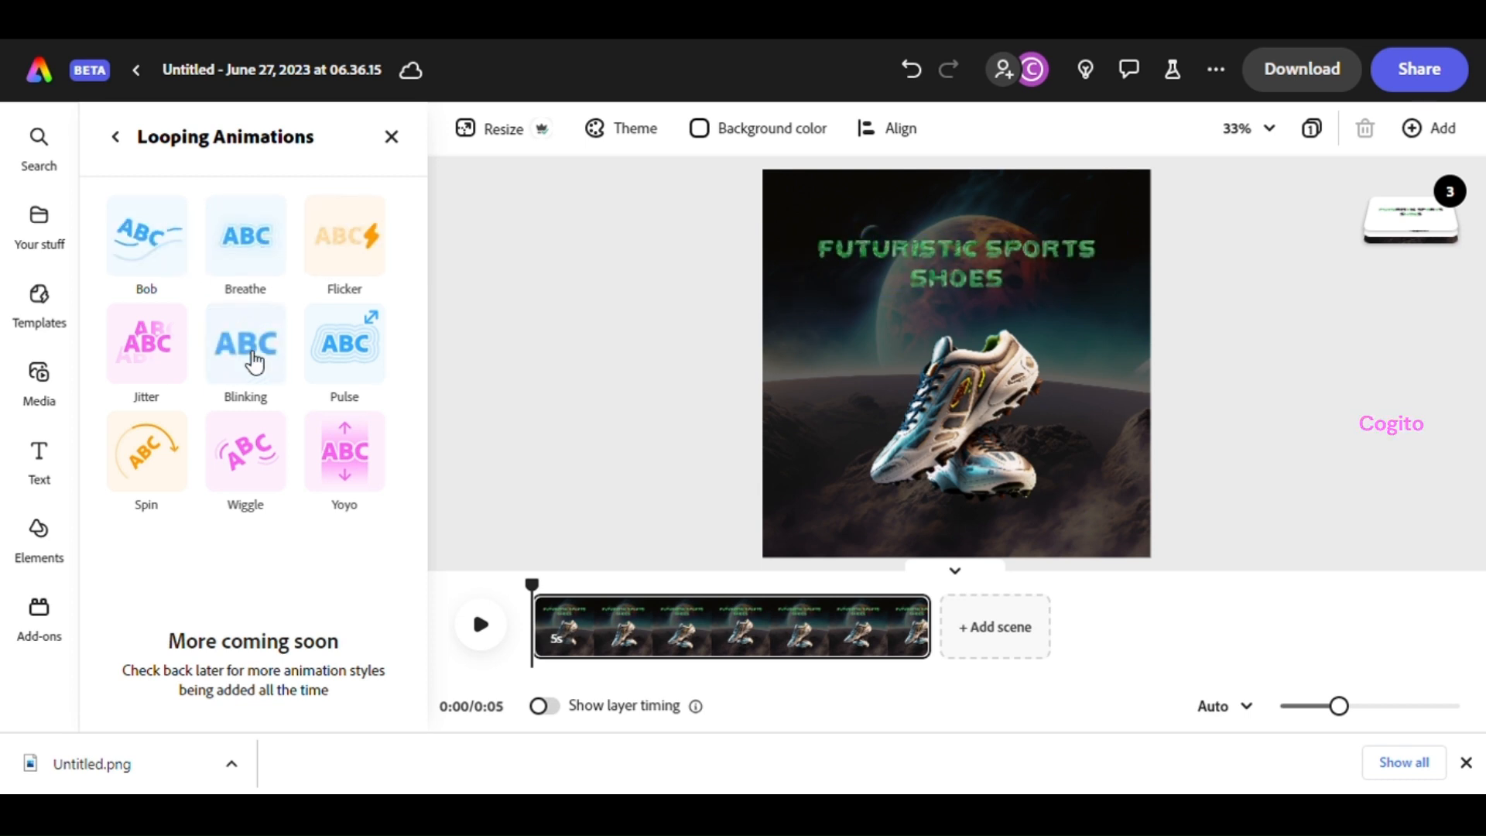
left_click(255, 362)
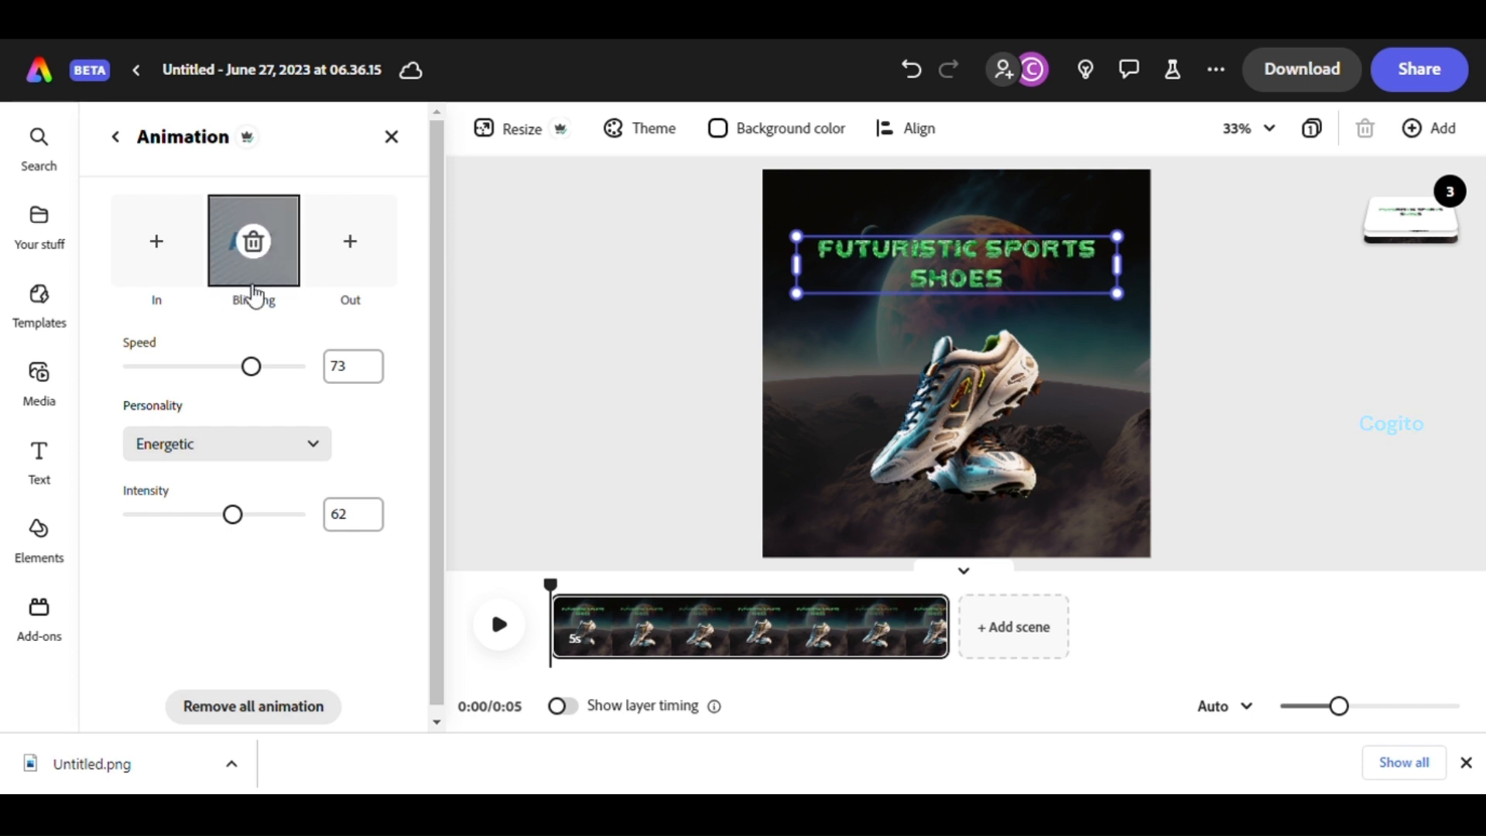
left_click(253, 242)
left_click(256, 259)
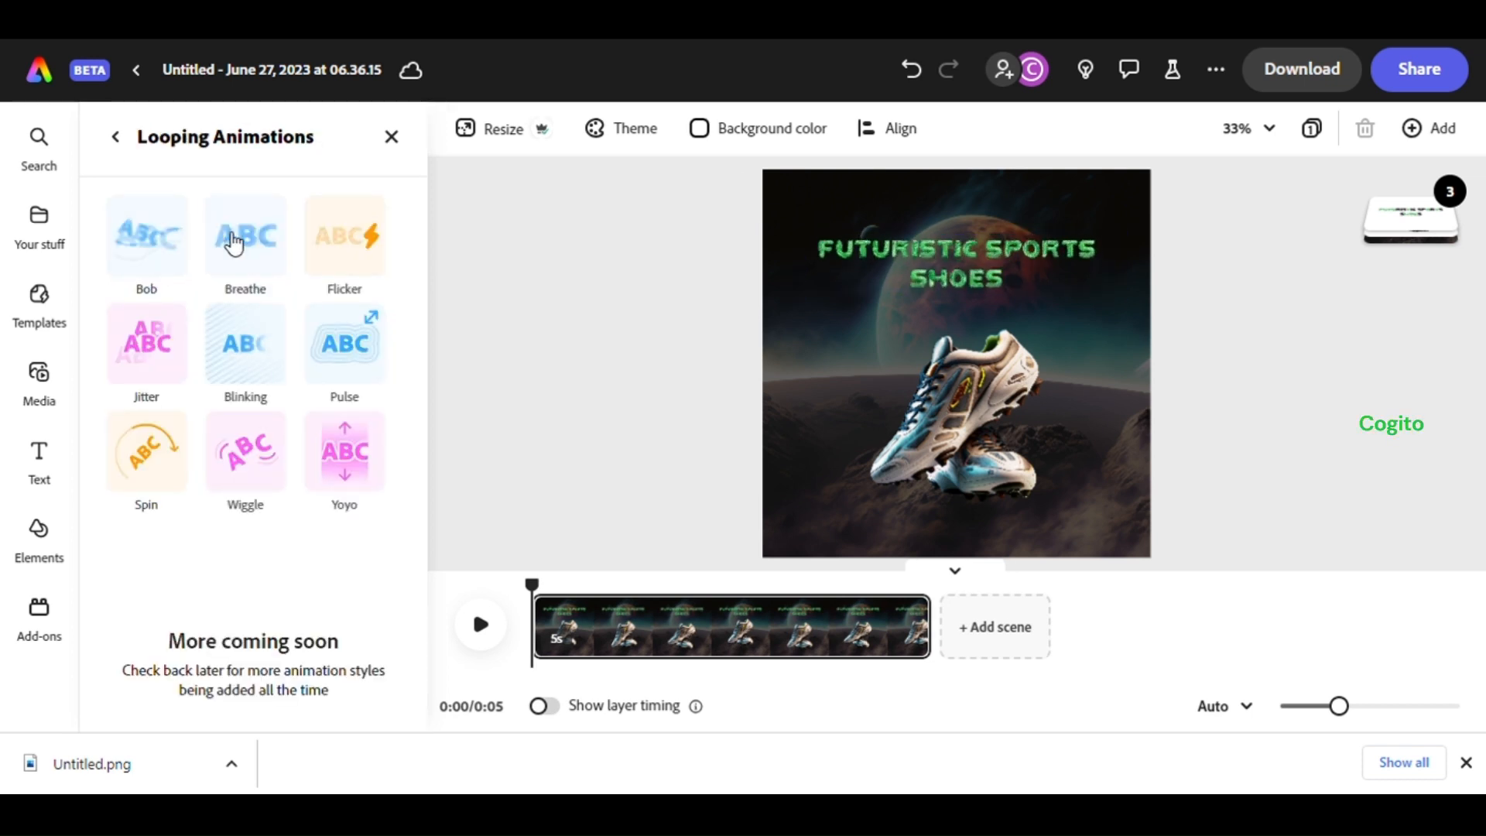
left_click(259, 353)
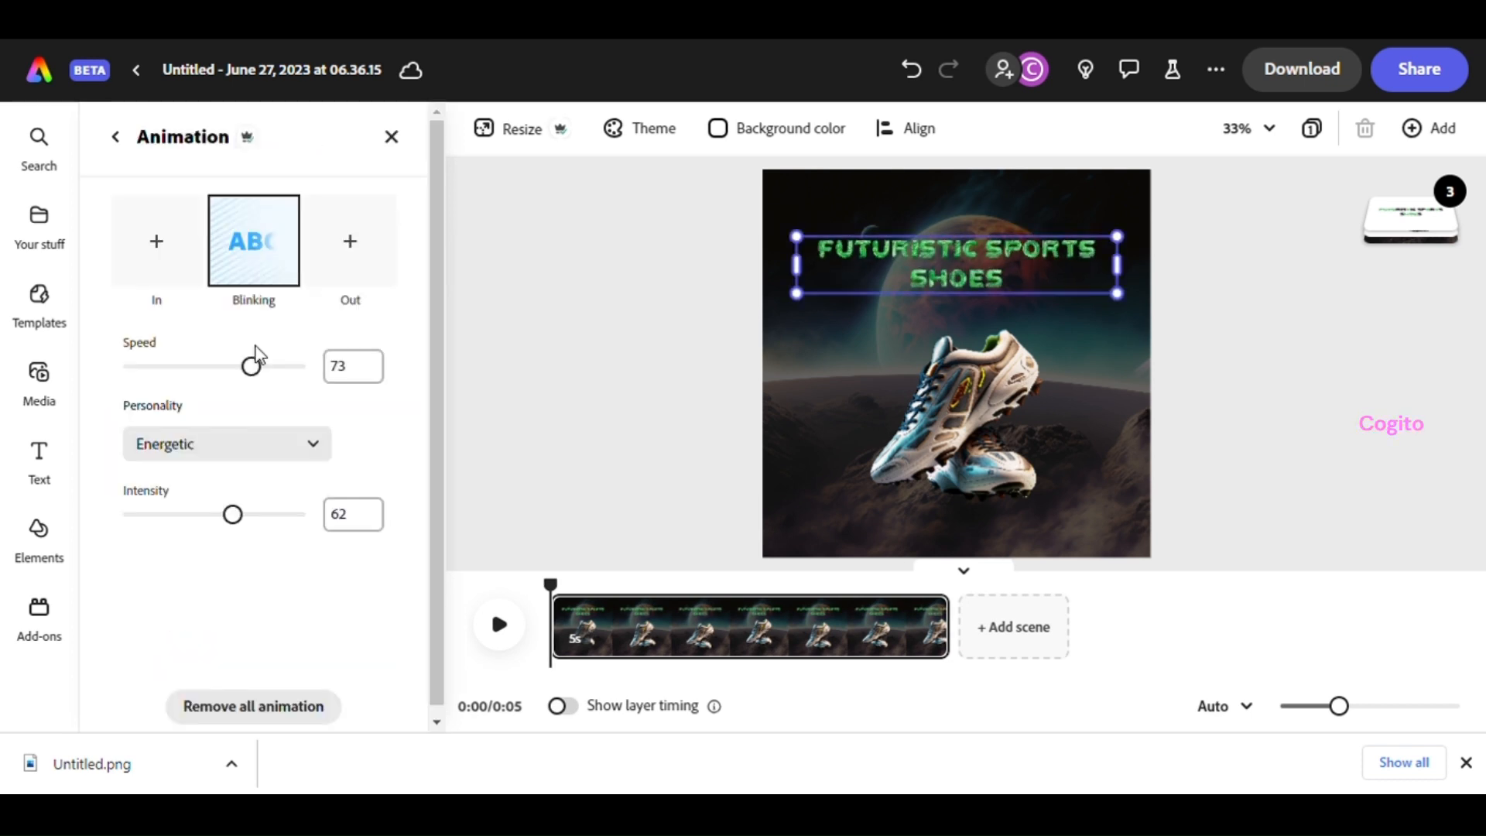
Play and pause the animated design to preview it
scroll(255, 376, "down", 2)
scroll(255, 377, "up", 2)
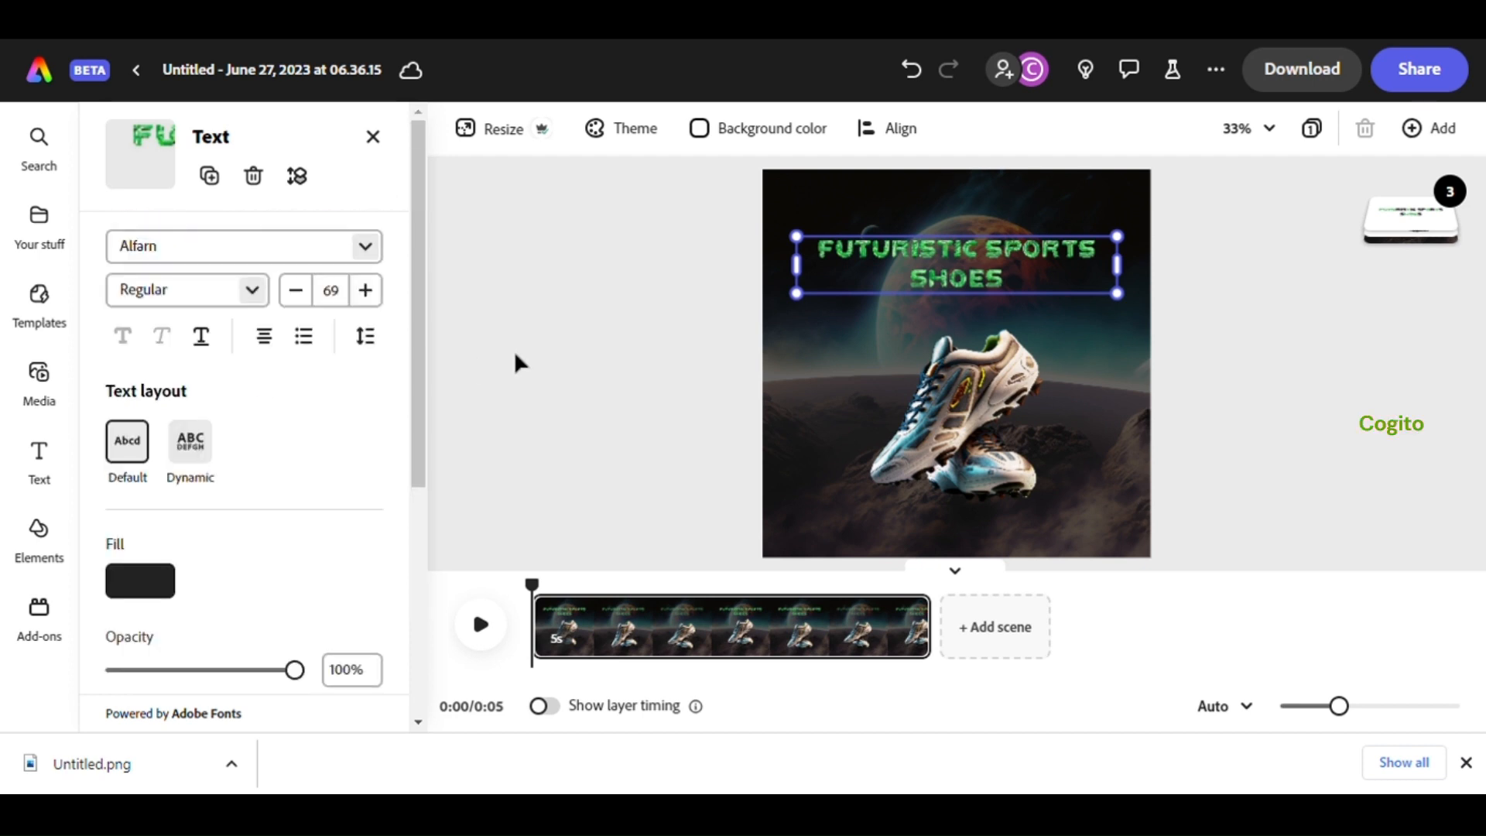
left_click(372, 137)
left_click(54, 476)
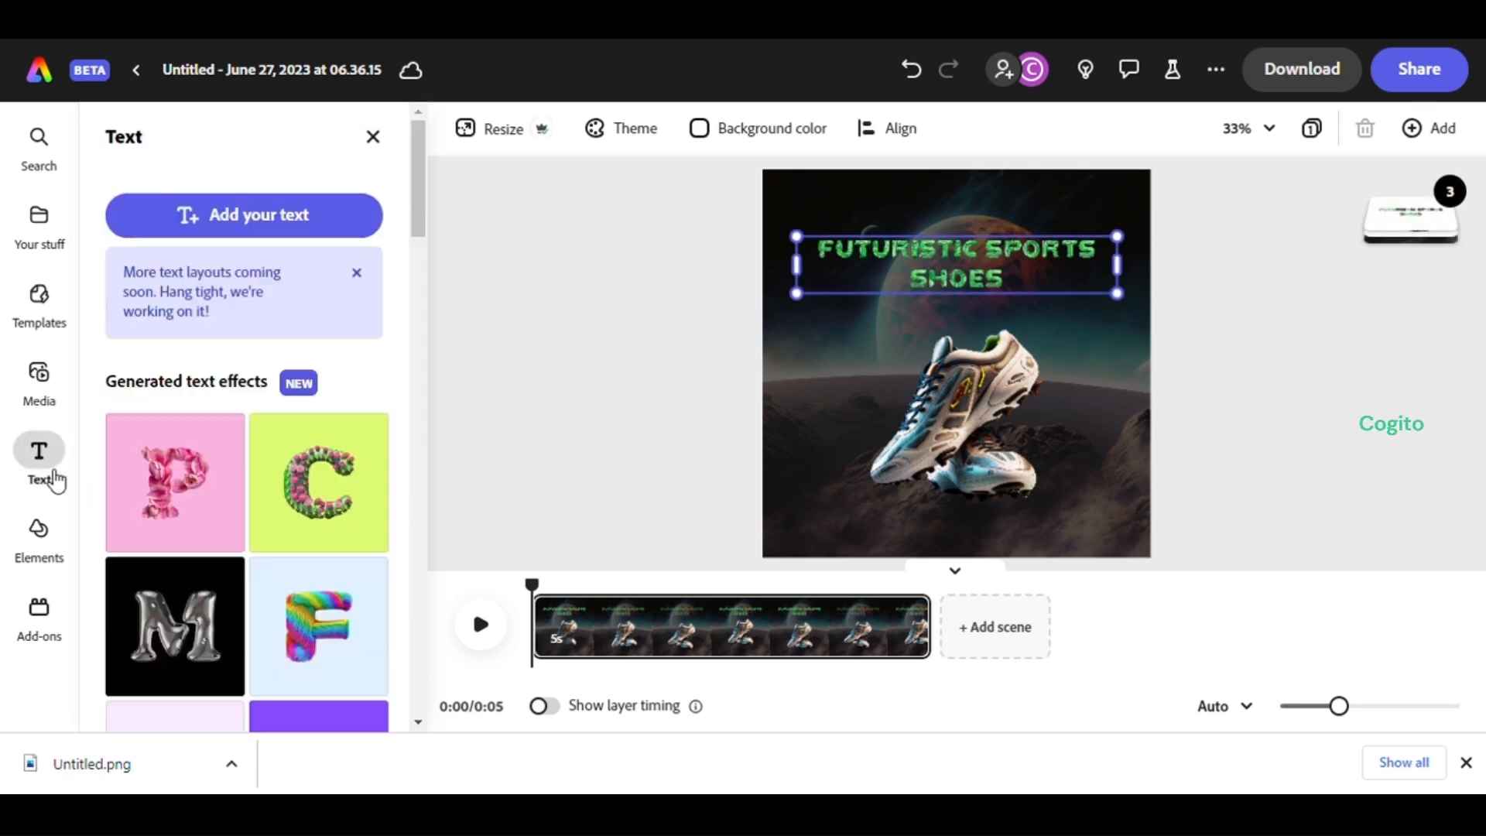
left_click(372, 137)
left_click(480, 623)
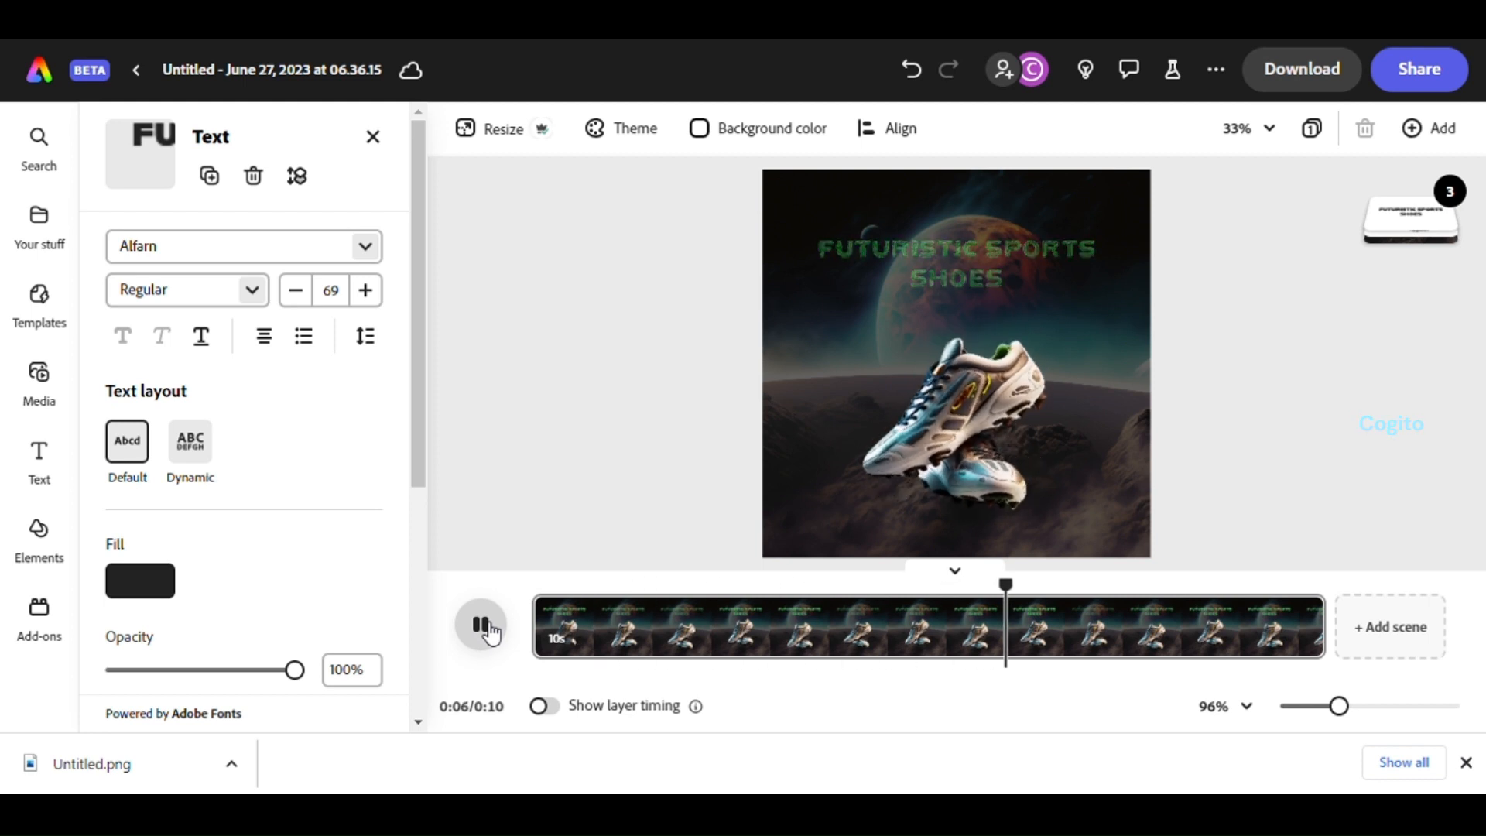
left_click(489, 633)
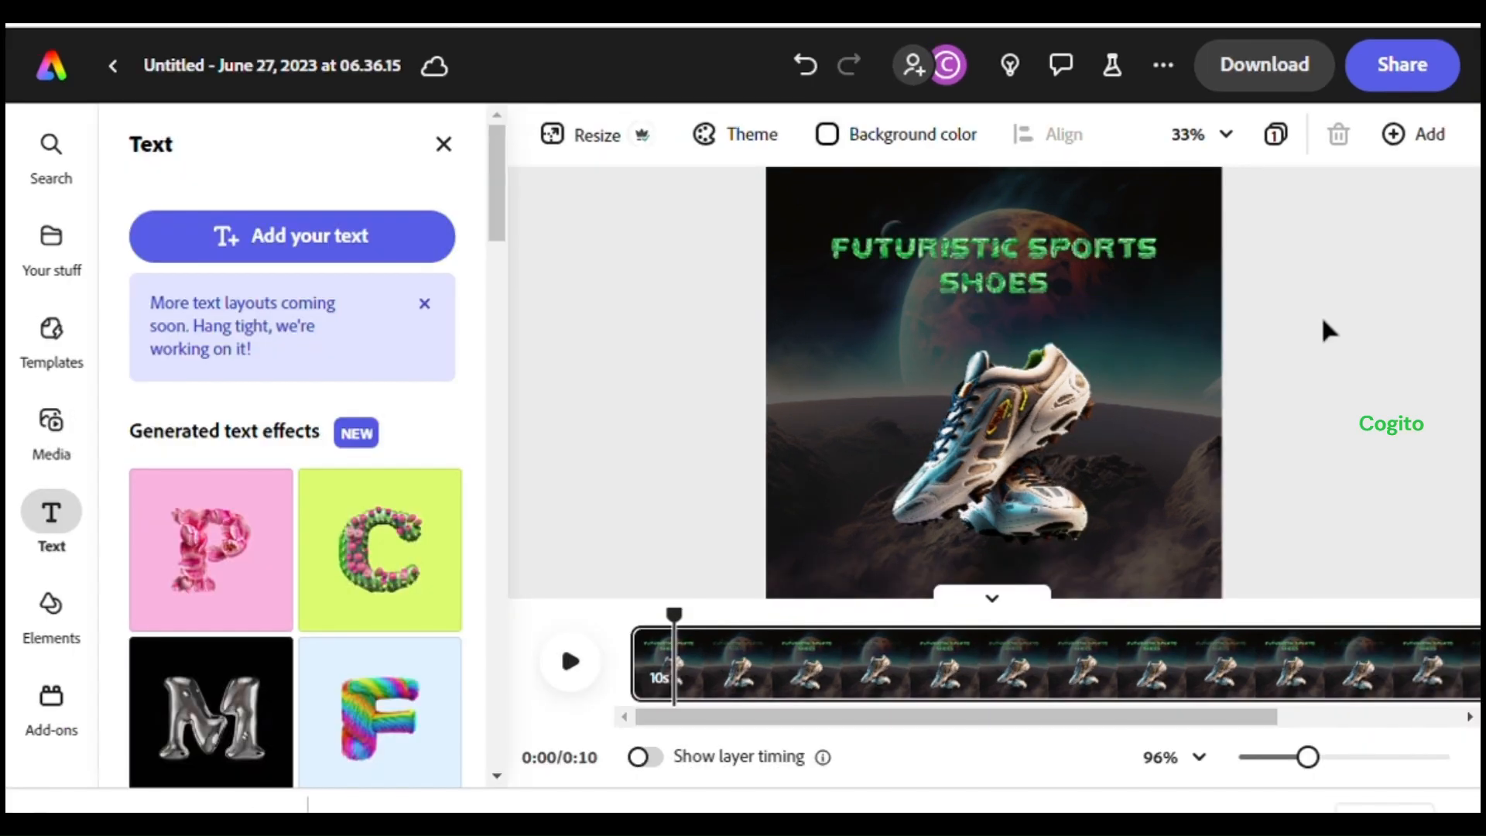
Download the design as an MP4 video at 1080 resolution
left_click(1285, 71)
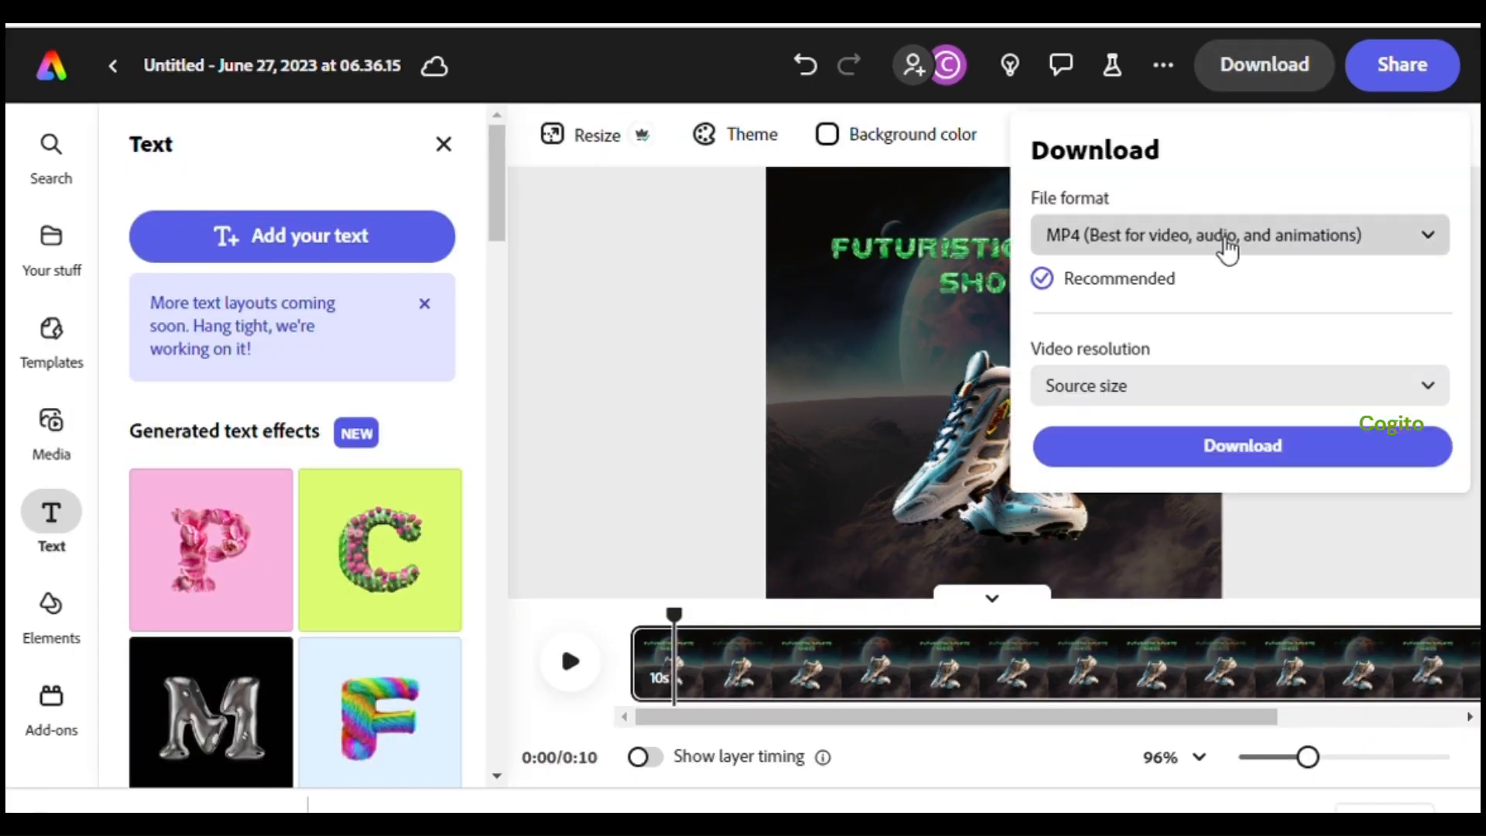
left_click(1430, 391)
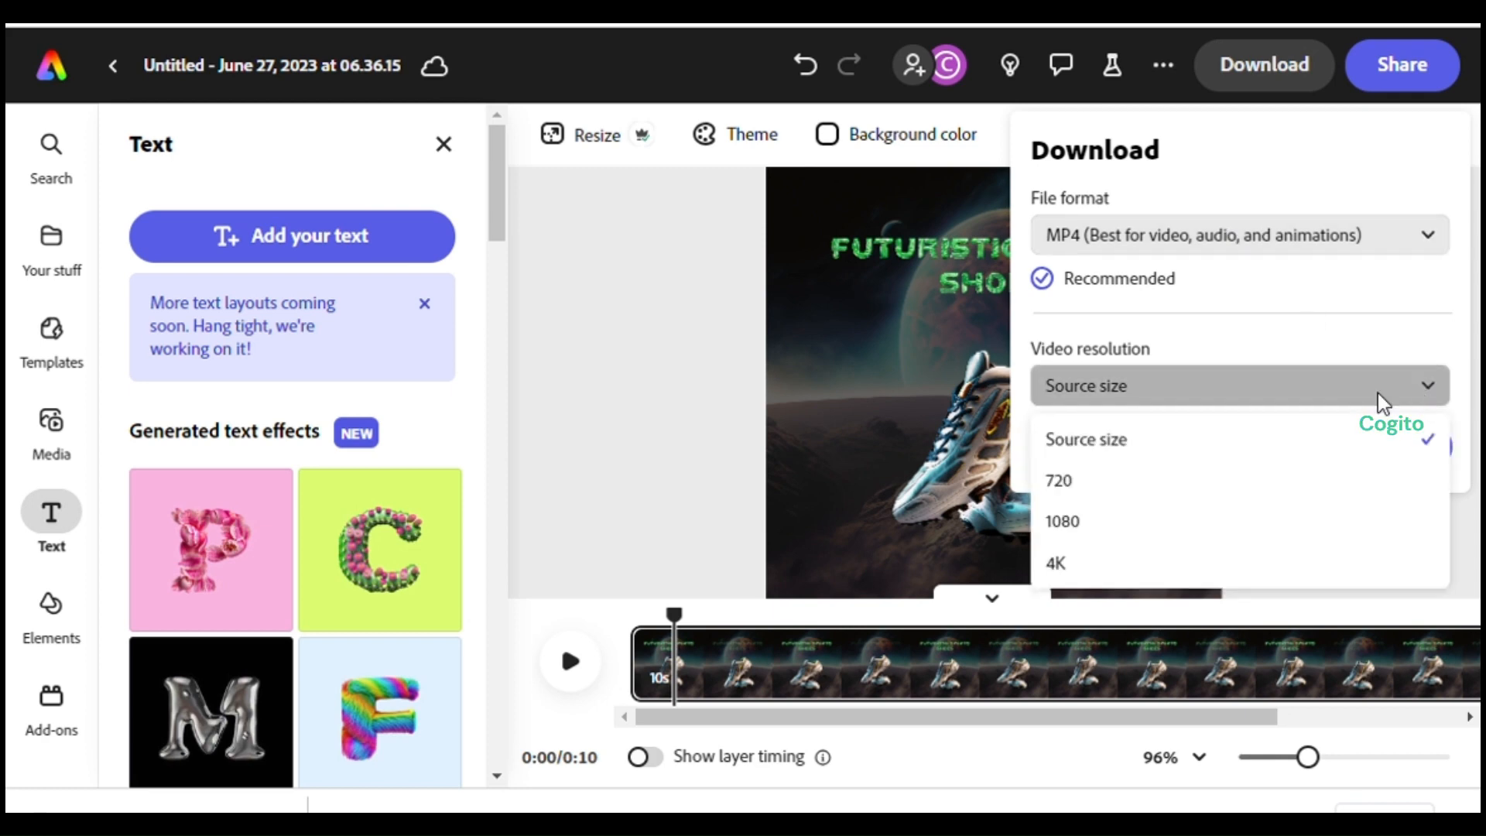
left_click(1066, 518)
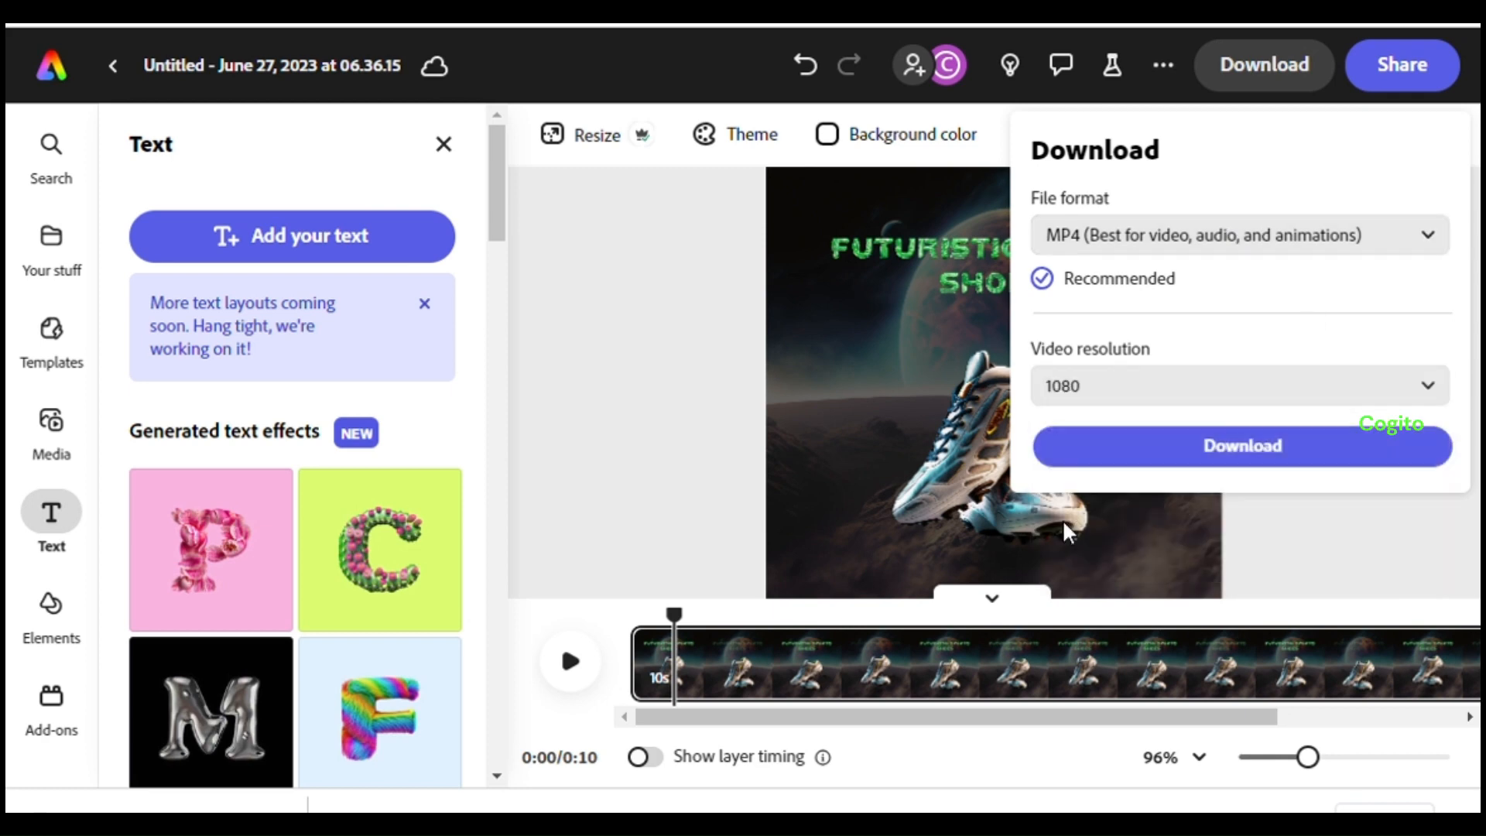
left_click(1255, 457)
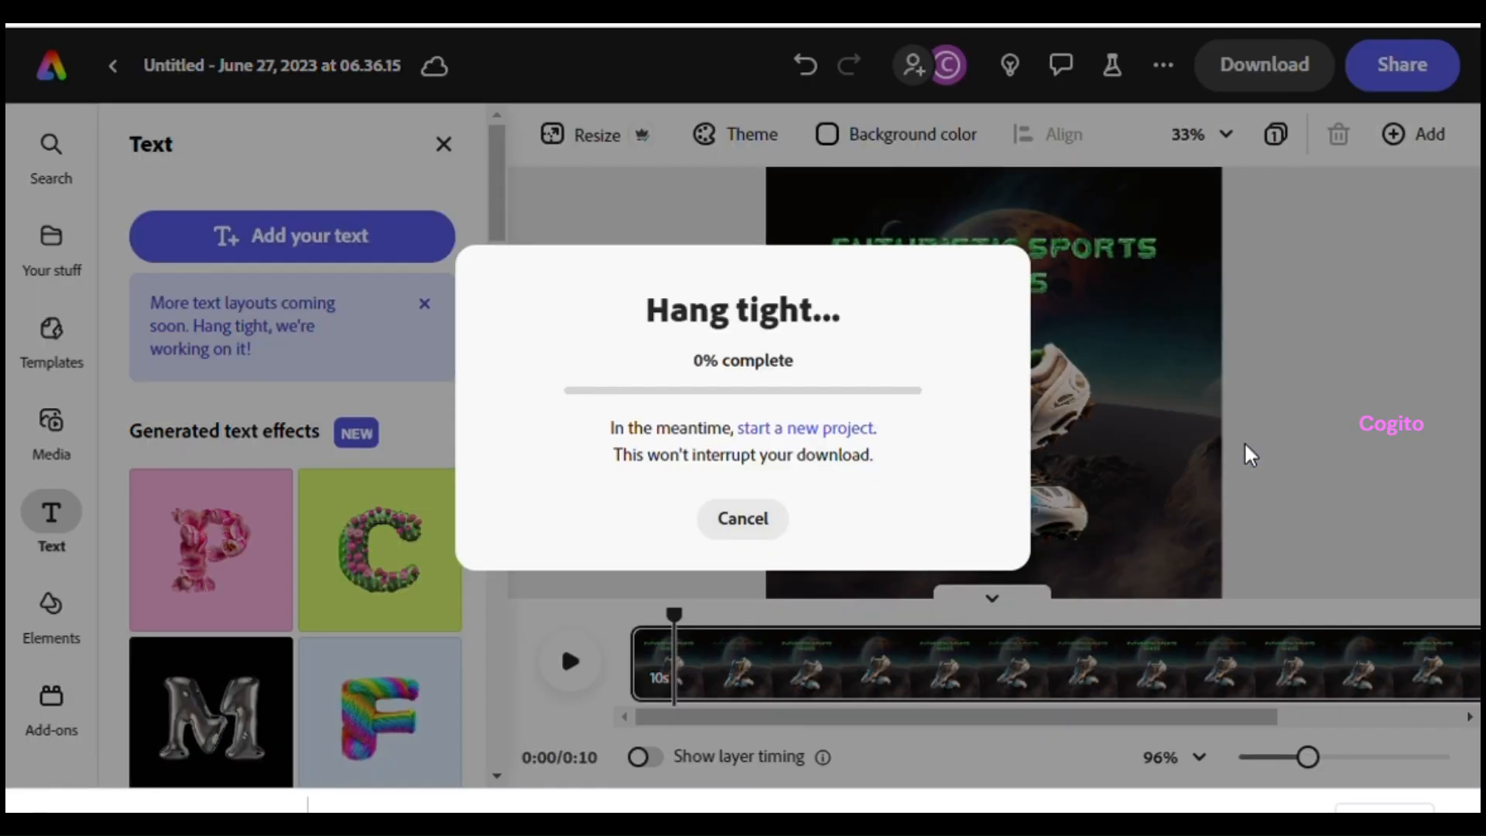